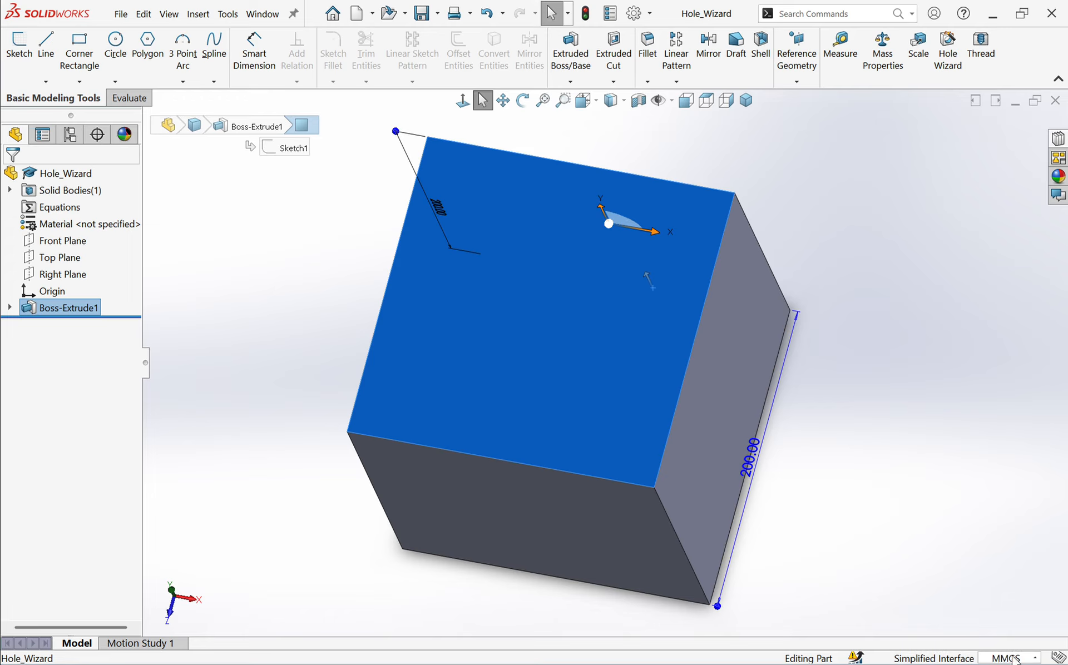
# Check the part's unit system options and view the block from another angle
pyautogui.click(1007, 659)
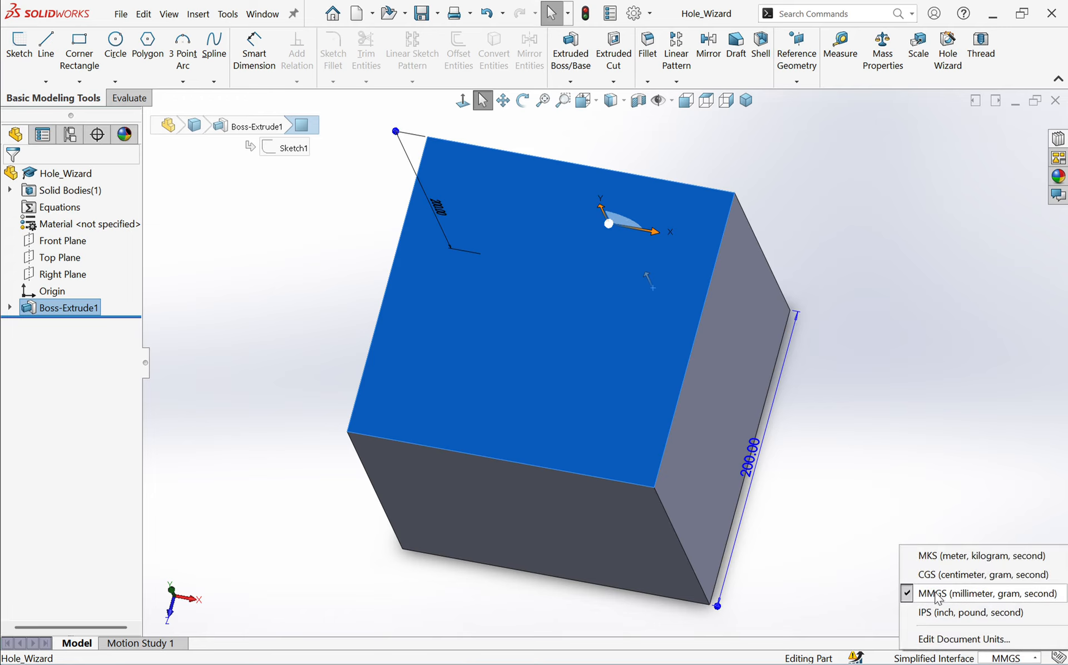
pyautogui.click(842, 609)
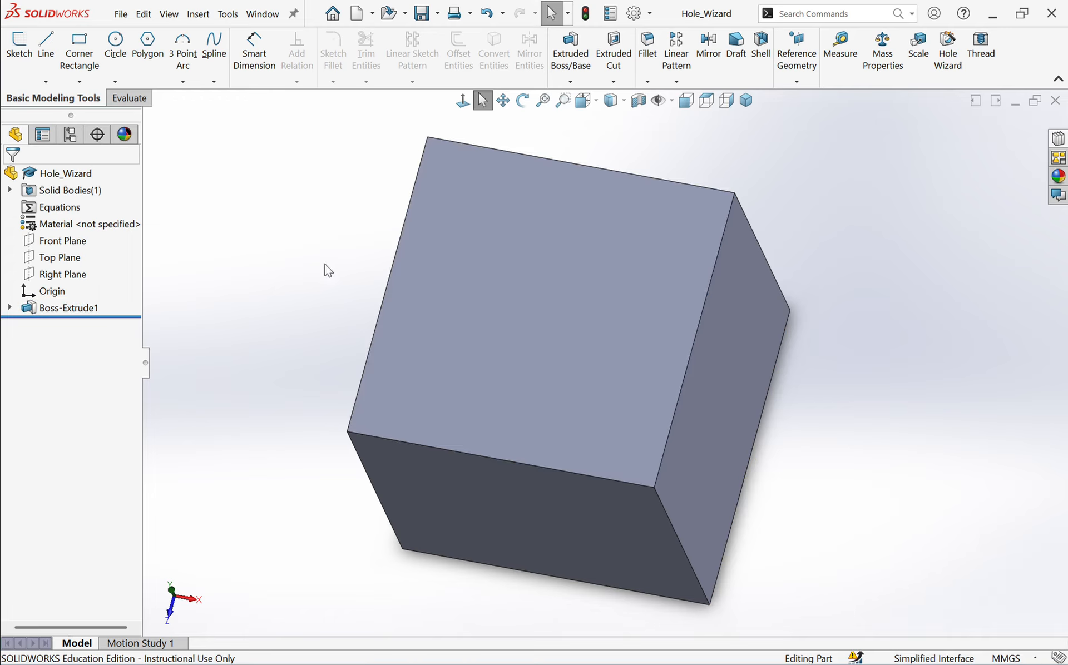
pyautogui.scroll(3, 369, 282)
pyautogui.scroll(-2, 596, 370)
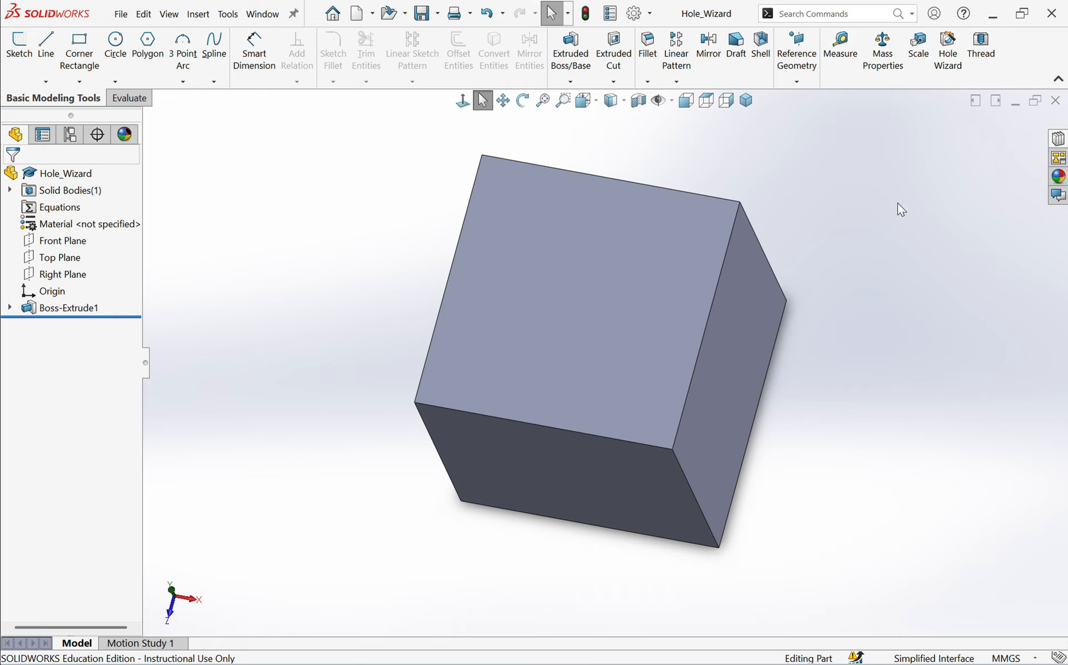
pyautogui.moveTo(662, 378); pyautogui.dragTo(592, 319, button='middle')
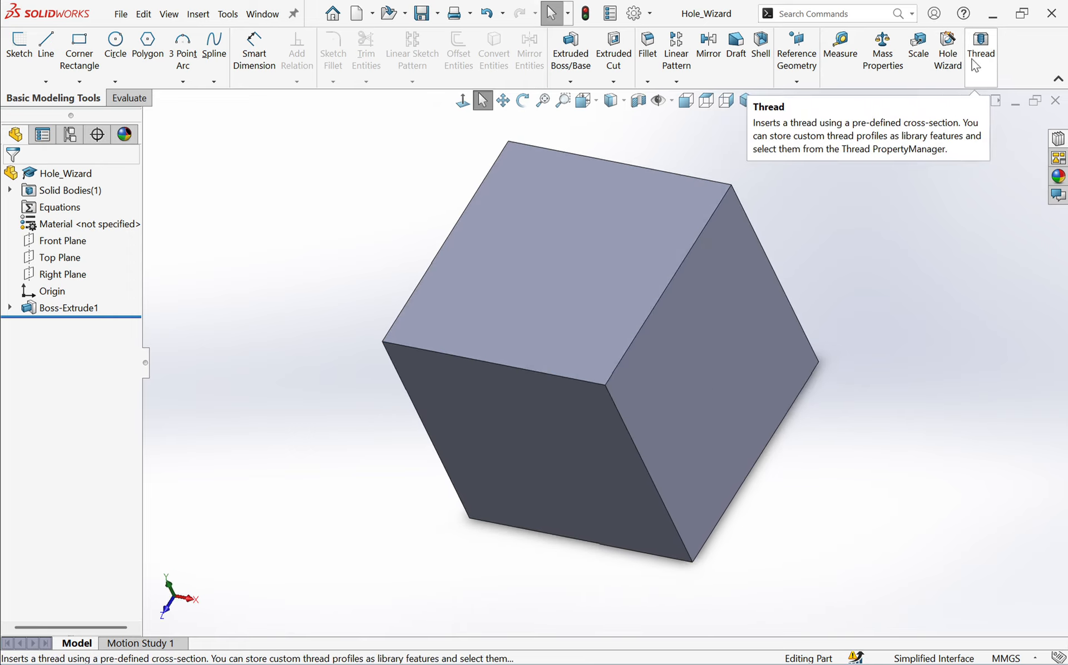
# Search the customizable commands for Thread and locate the Thread feature command
pyautogui.rightClick(1022, 54)
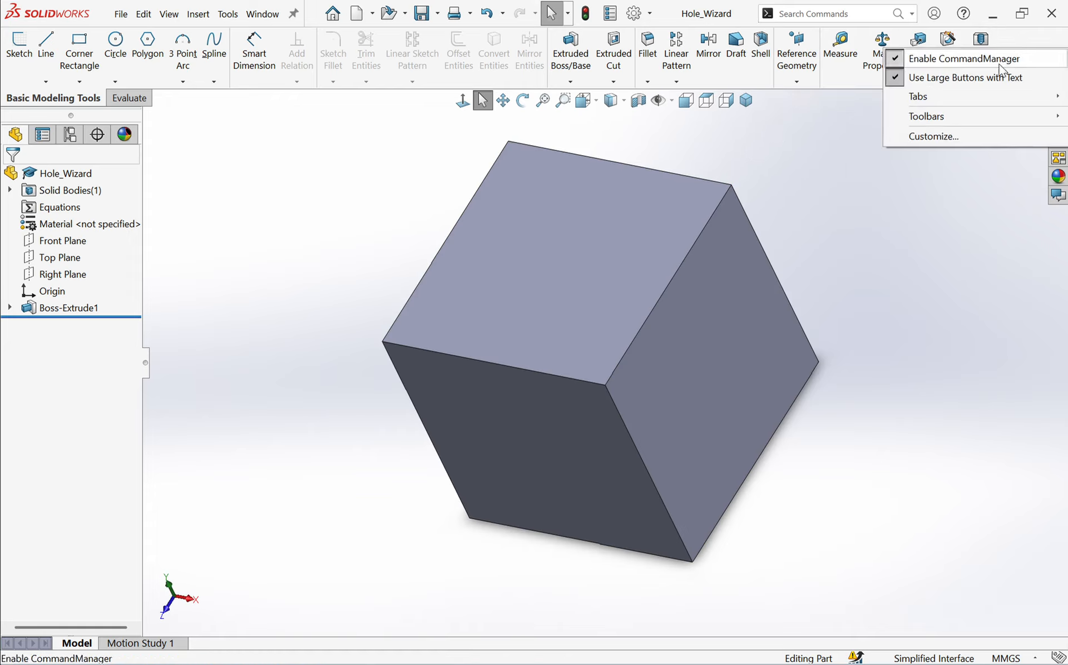
pyautogui.click(948, 137)
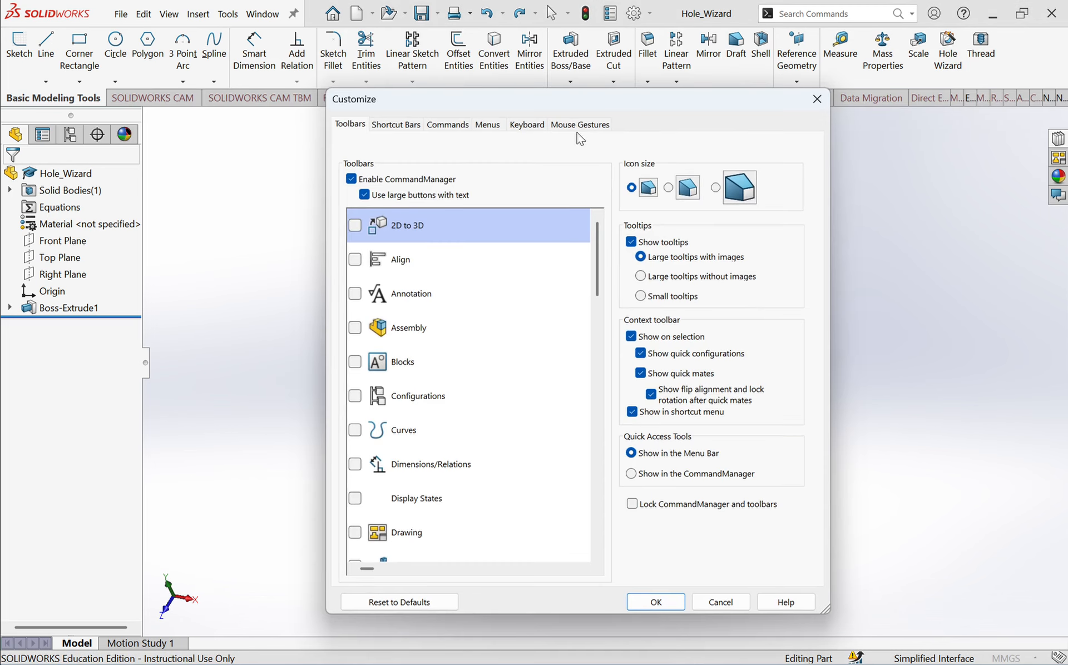
pyautogui.click(452, 124)
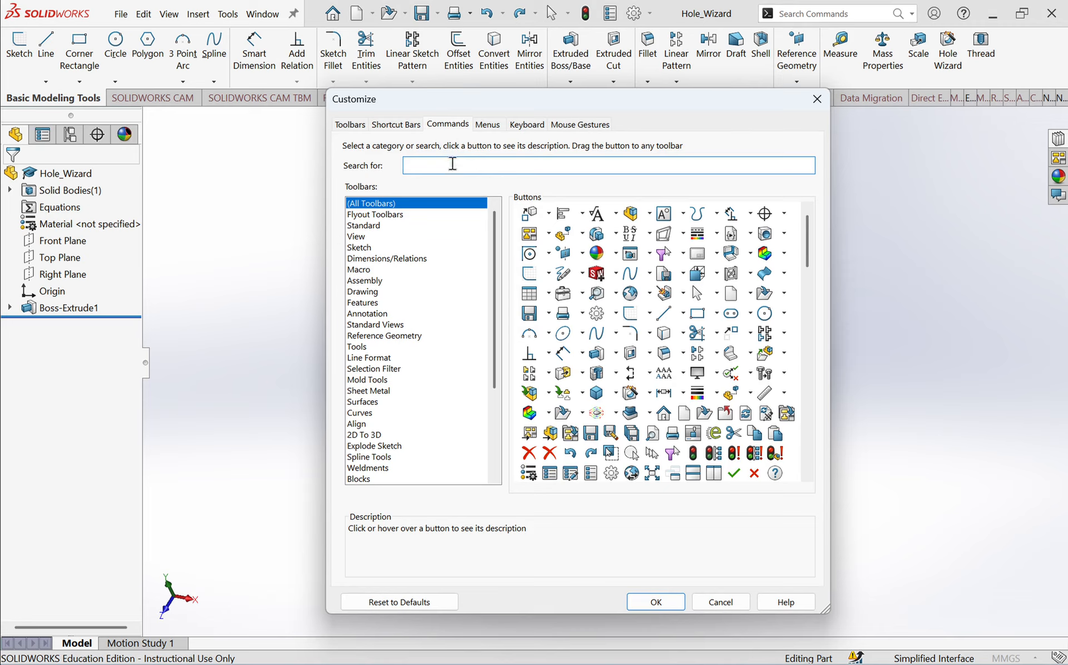
pyautogui.write('Thread')
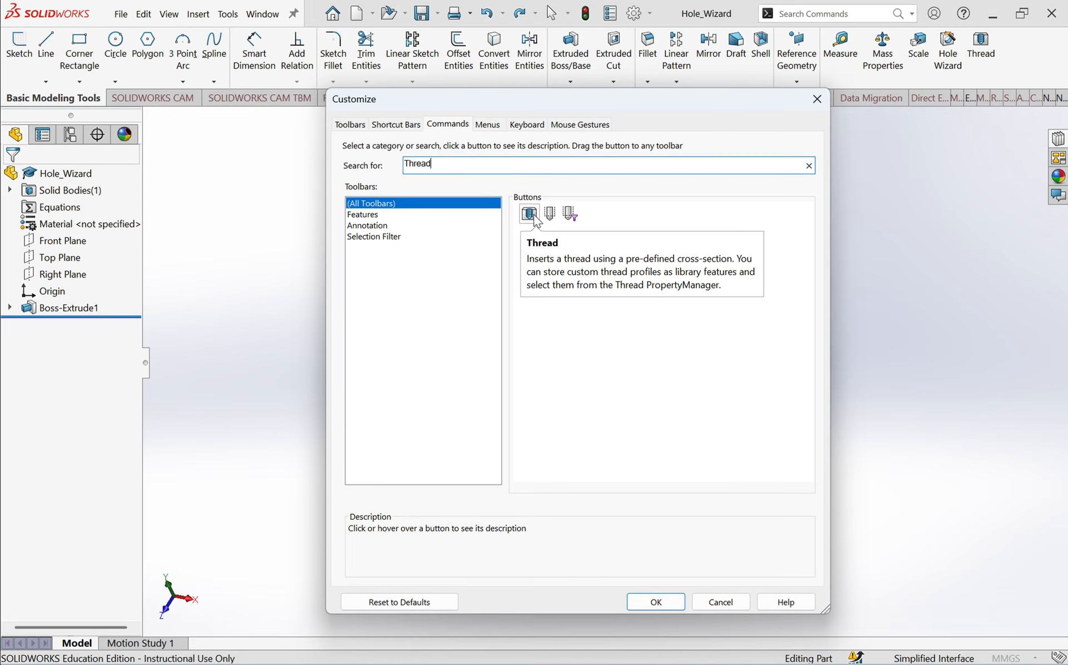
pyautogui.moveTo(531, 219); pyautogui.dragTo(686, 334)
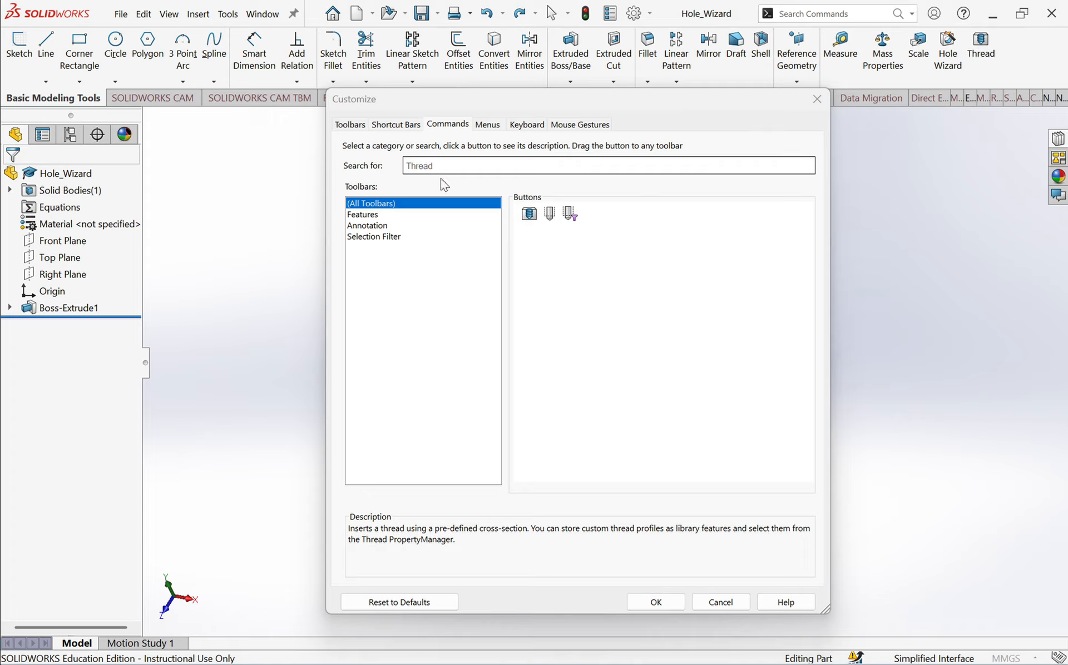
pyautogui.click(655, 603)
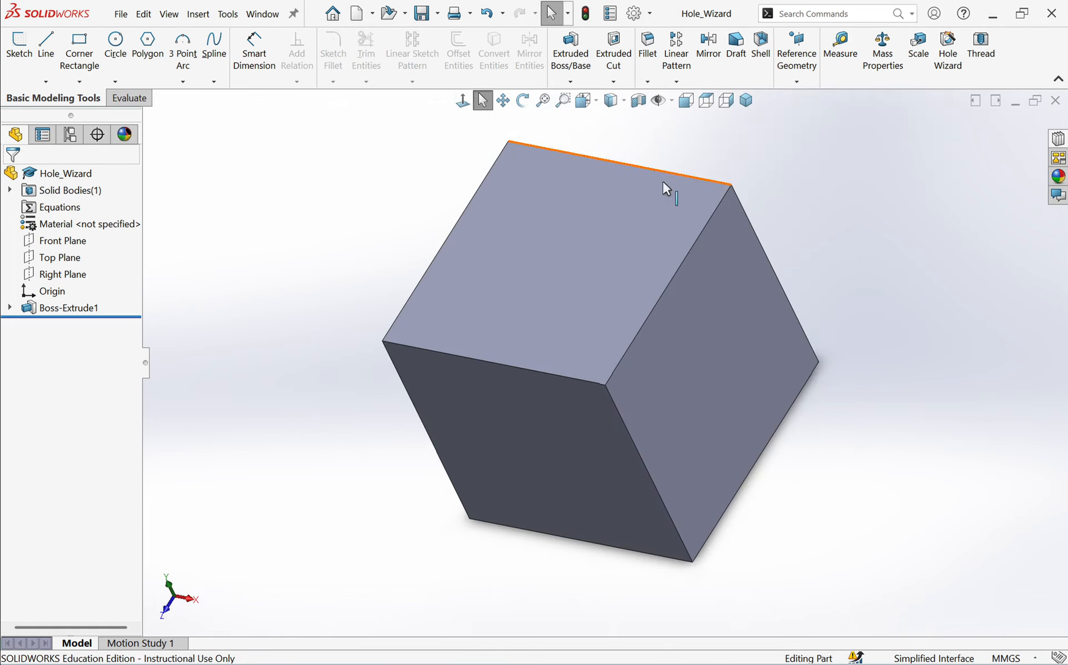
# Start a Hole Wizard straight tap with the hole type Tapped hole
pyautogui.click(946, 44)
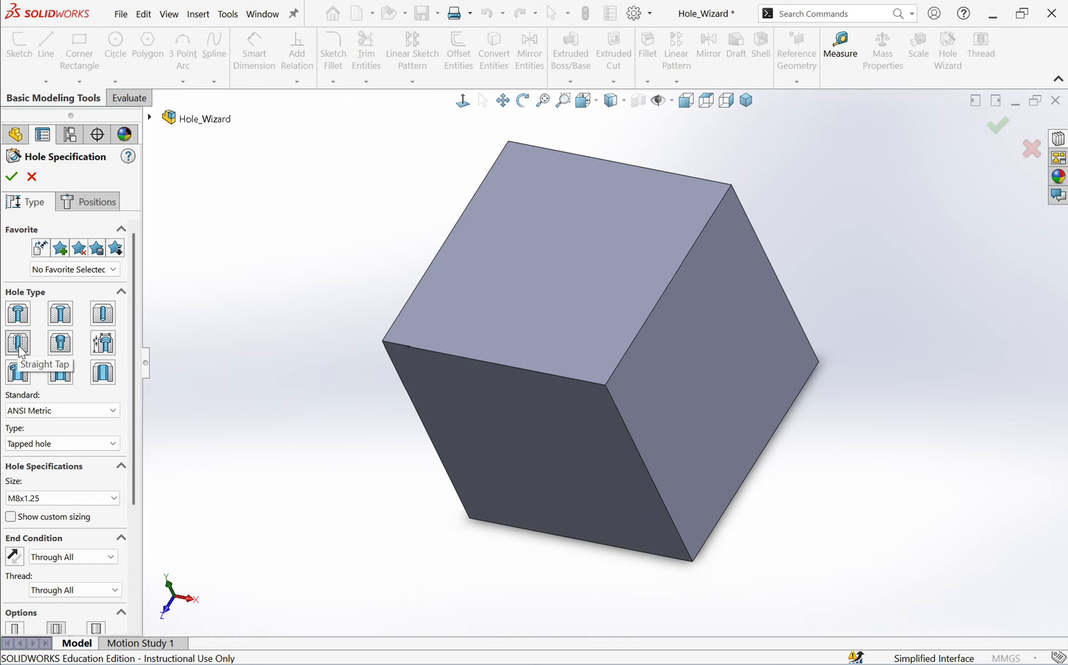
pyautogui.click(19, 345)
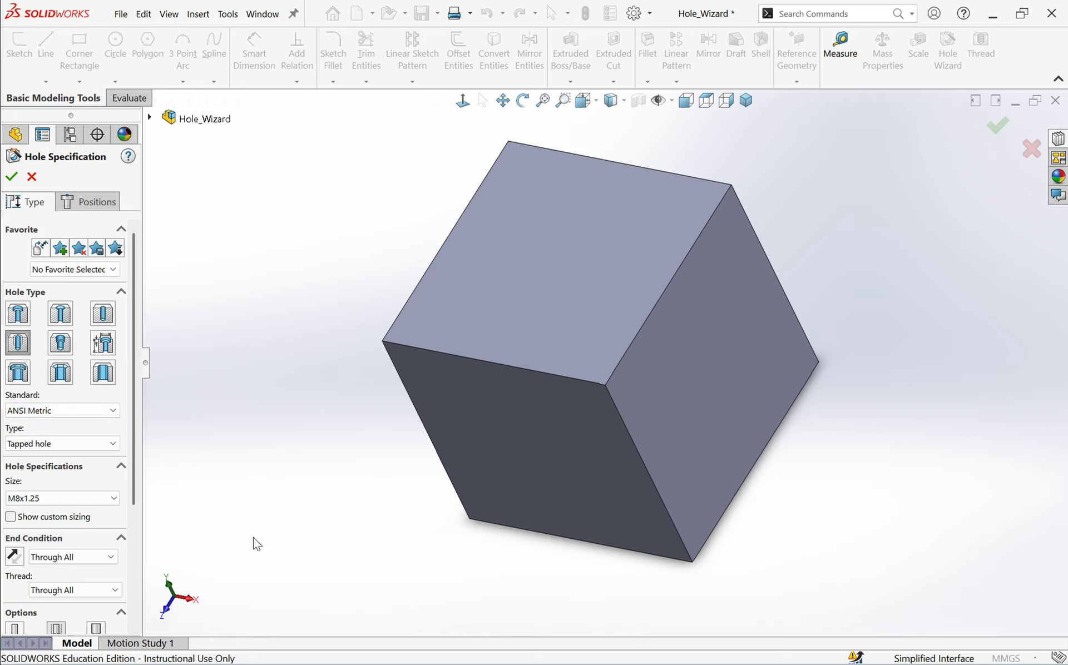
pyautogui.click(55, 442)
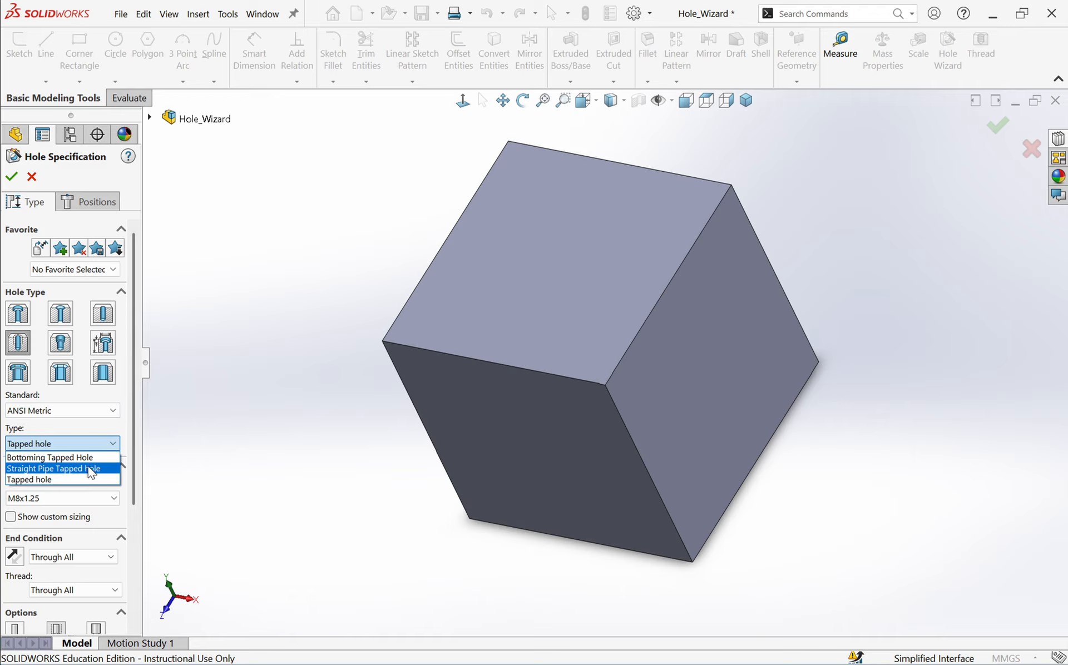
pyautogui.click(68, 478)
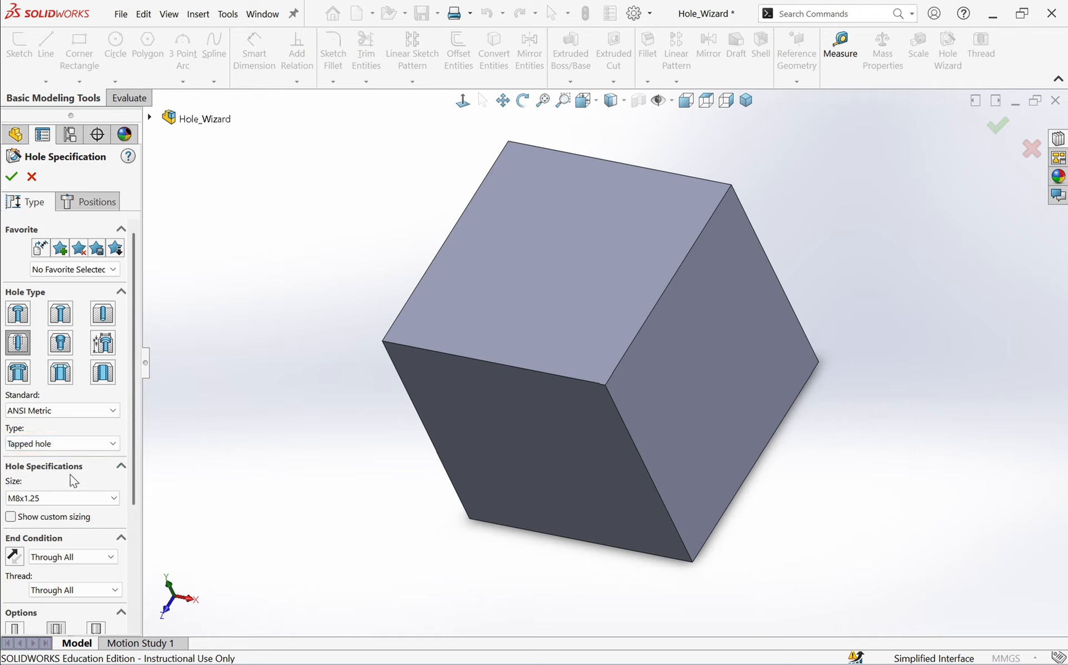
# Specify the tapped hole's size as M8x1.25, keeping the Through All end condition
pyautogui.click(46, 502)
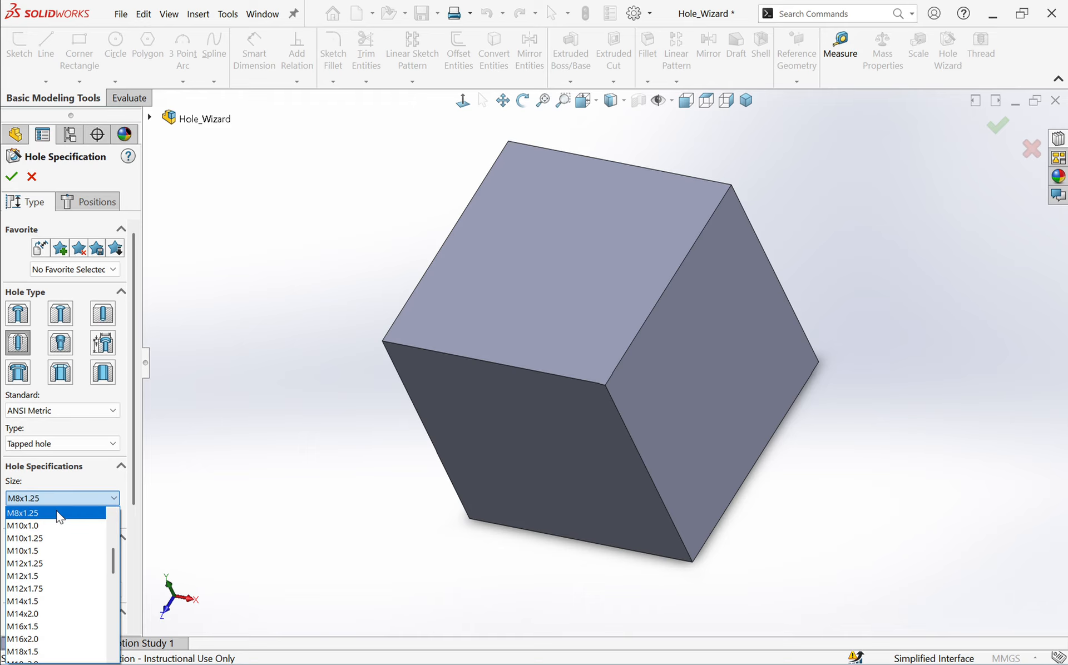
pyautogui.click(58, 512)
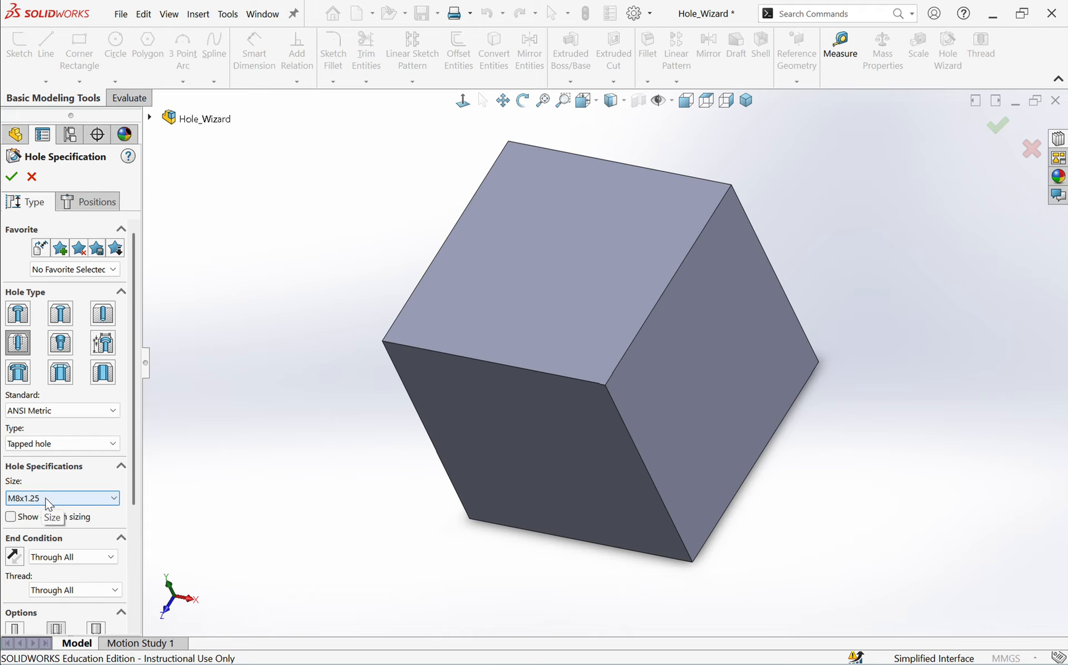
pyautogui.click(47, 500)
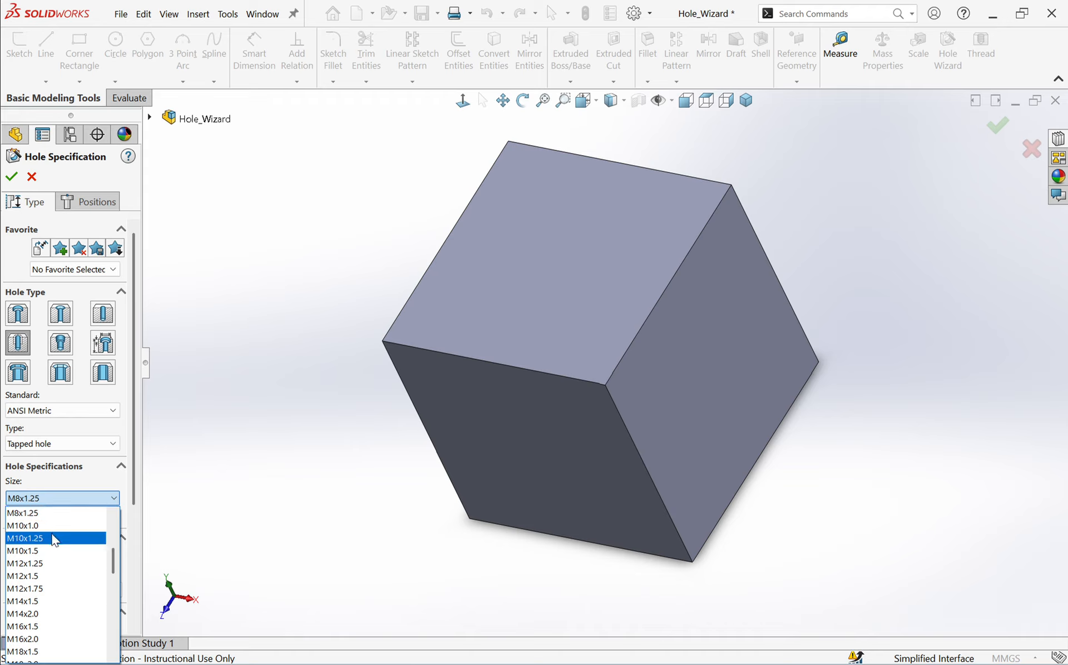
pyautogui.click(54, 513)
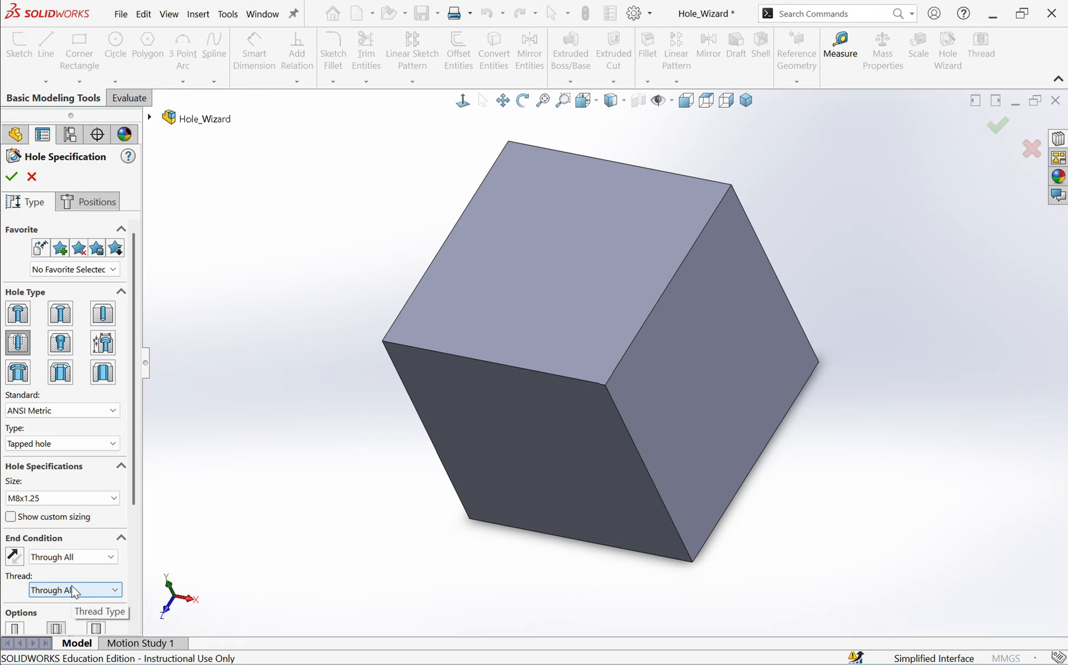
pyautogui.click(72, 557)
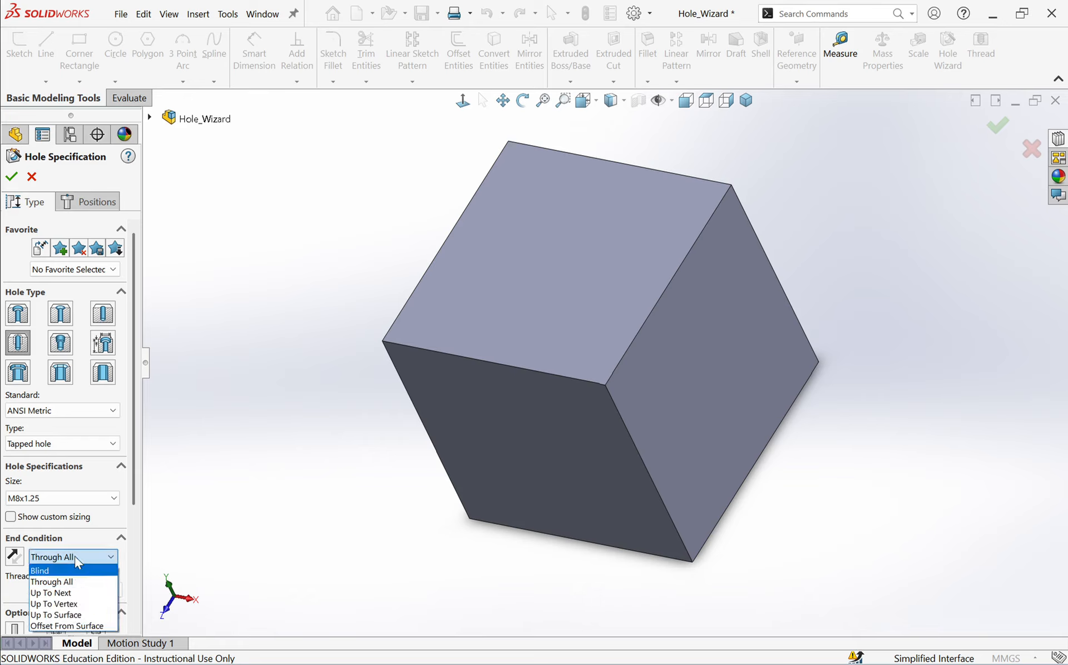
pyautogui.click(74, 556)
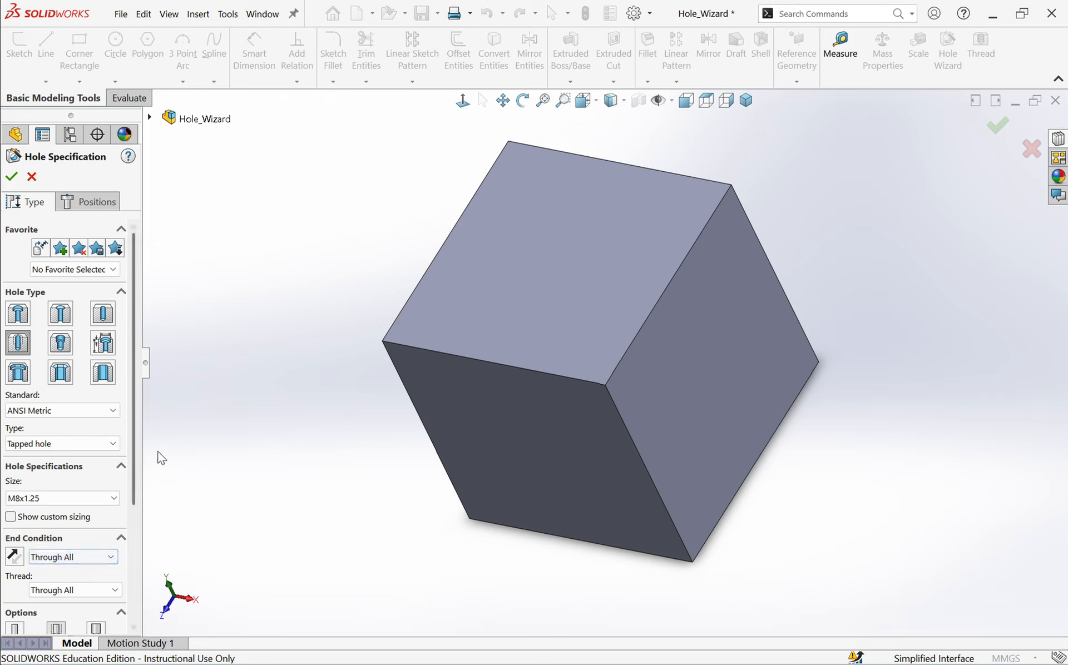
pyautogui.moveTo(132, 422); pyautogui.dragTo(125, 536)
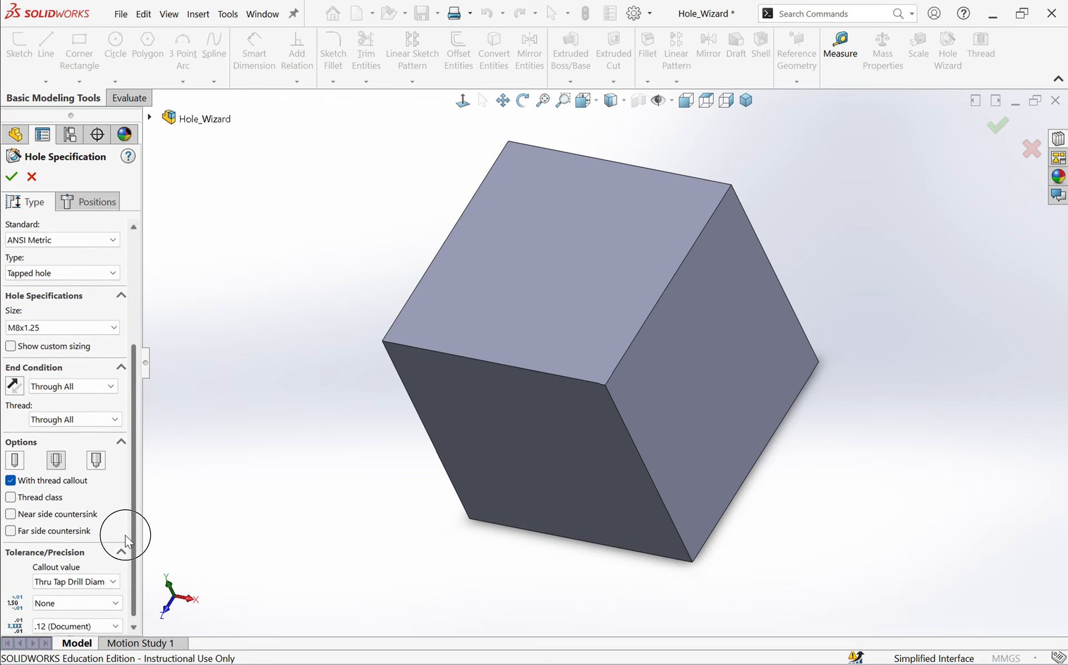
pyautogui.scroll(3, 117, 504)
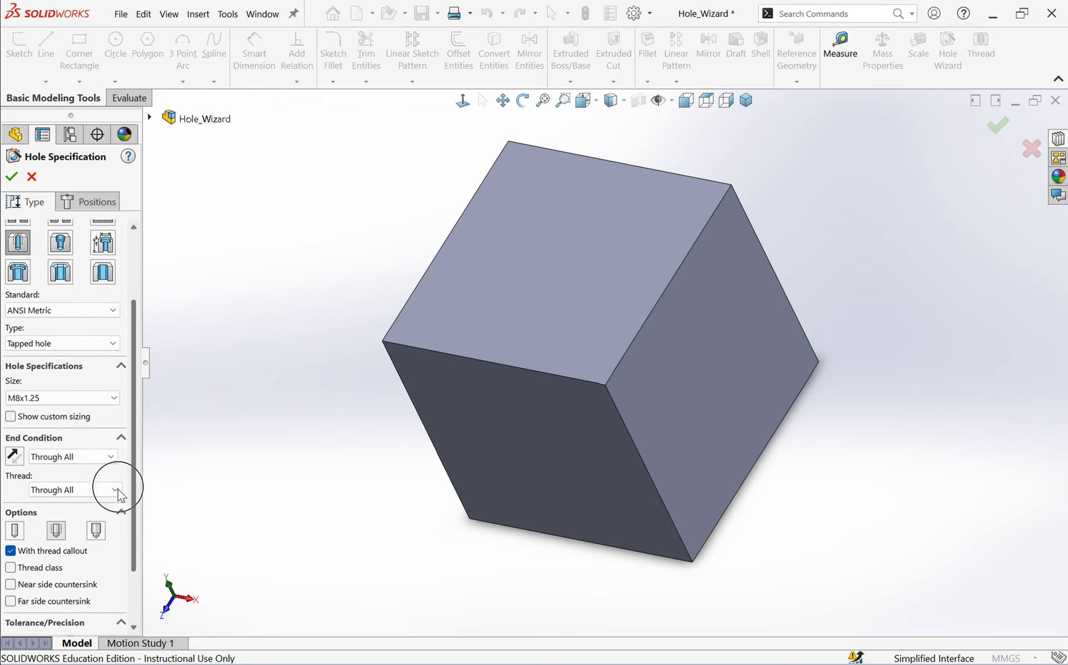
pyautogui.scroll(4, 118, 489)
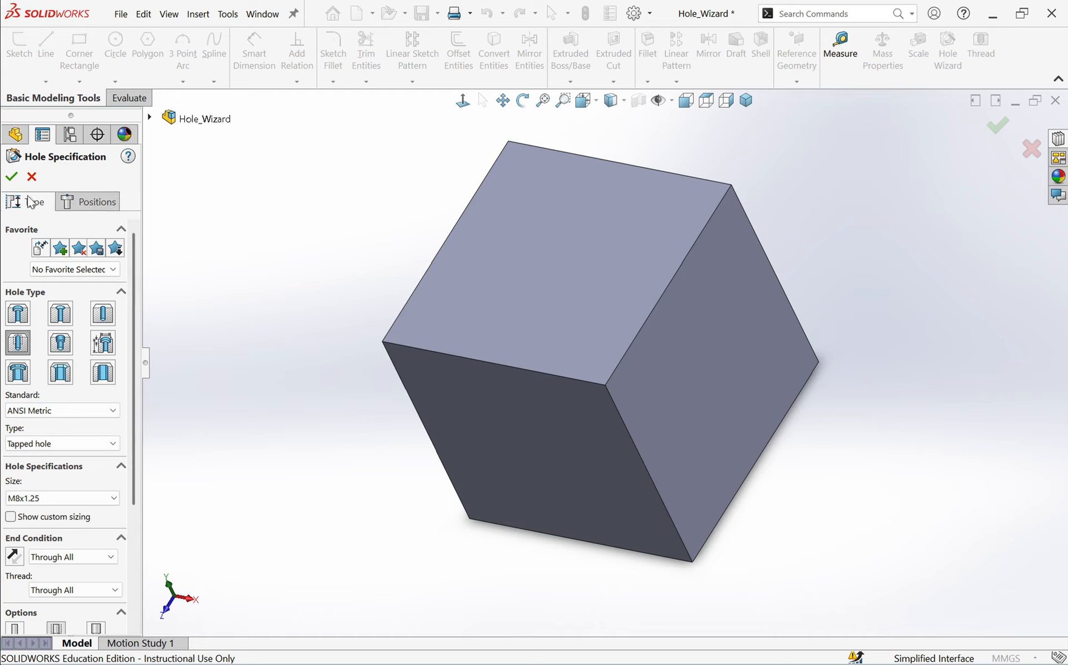
# Place the tapped hole on the block's top face, about 38 mm across and 37 mm down from the origin corner, and create it
pyautogui.click(95, 204)
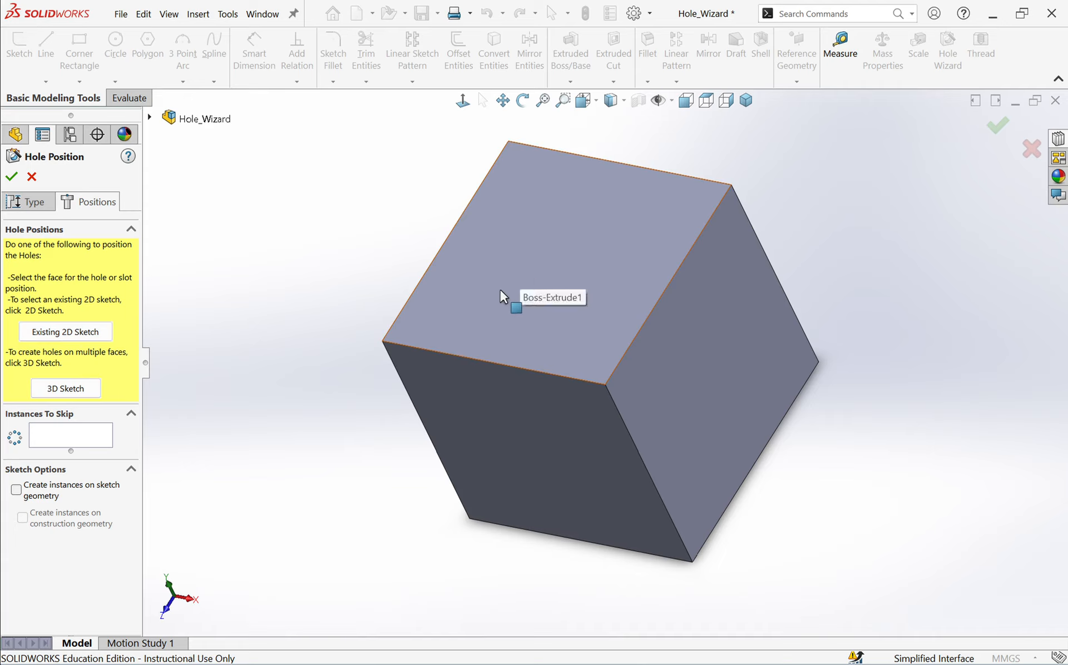
pyautogui.click(536, 215)
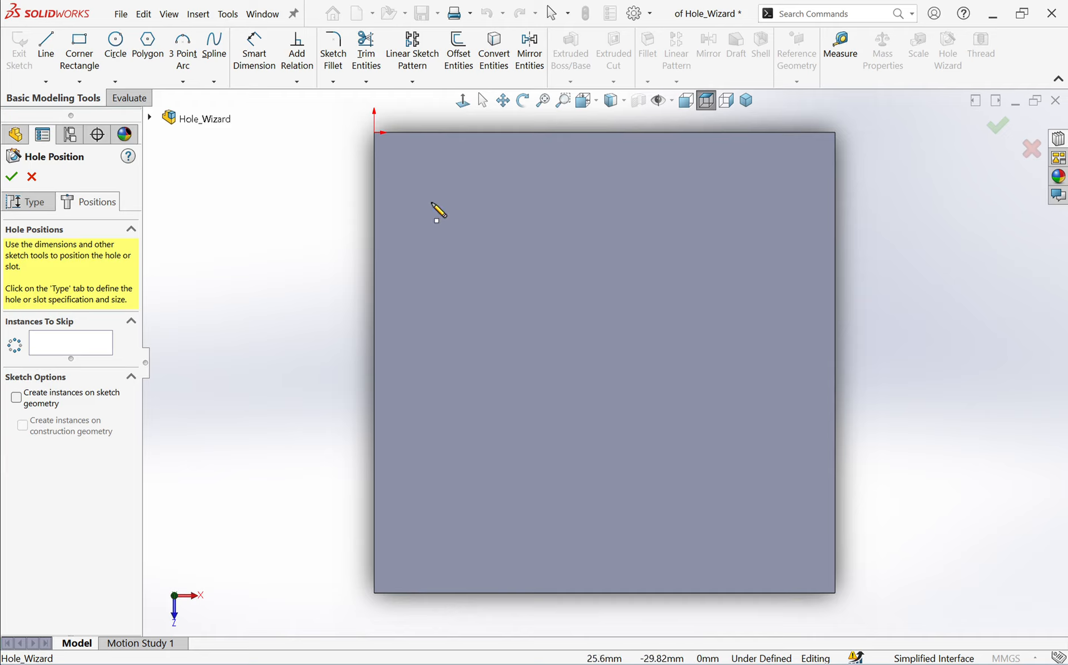
pyautogui.click(461, 217)
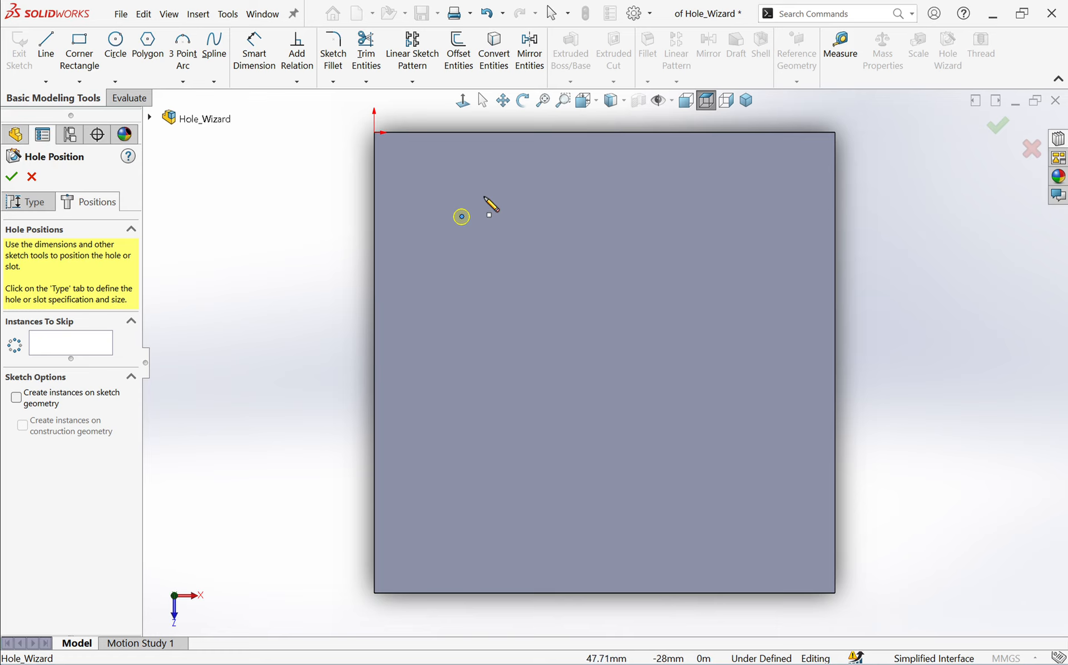
pyautogui.click(12, 179)
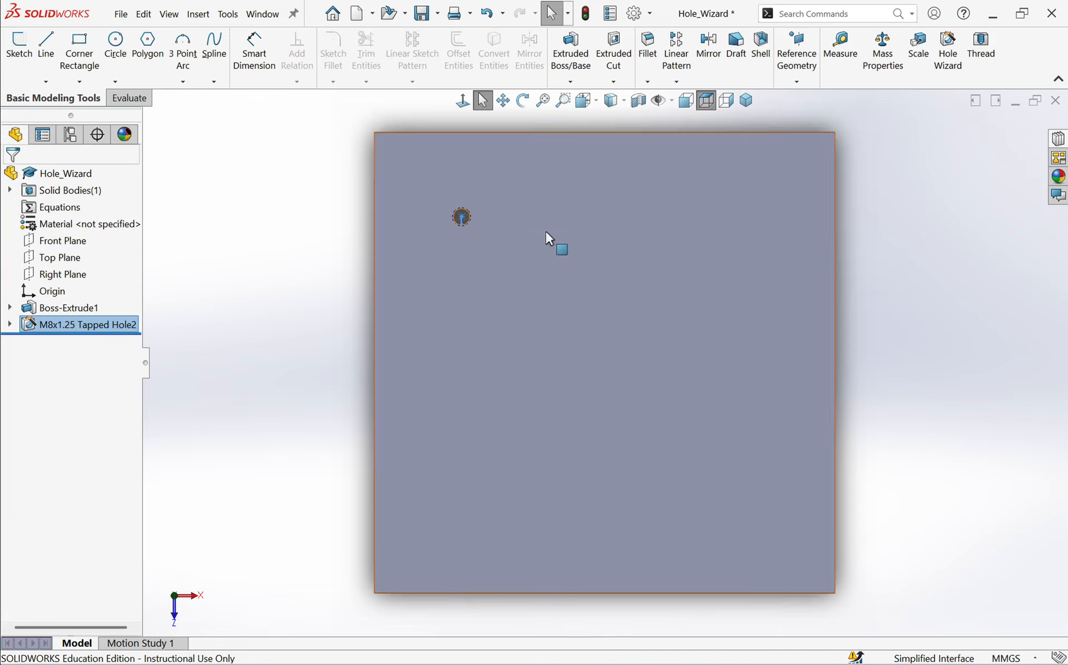
# Examine the tapped hole from several angles along with the sketches and thread listed under its feature
pyautogui.scroll(2, 545, 239)
pyautogui.scroll(-8, 544, 245)
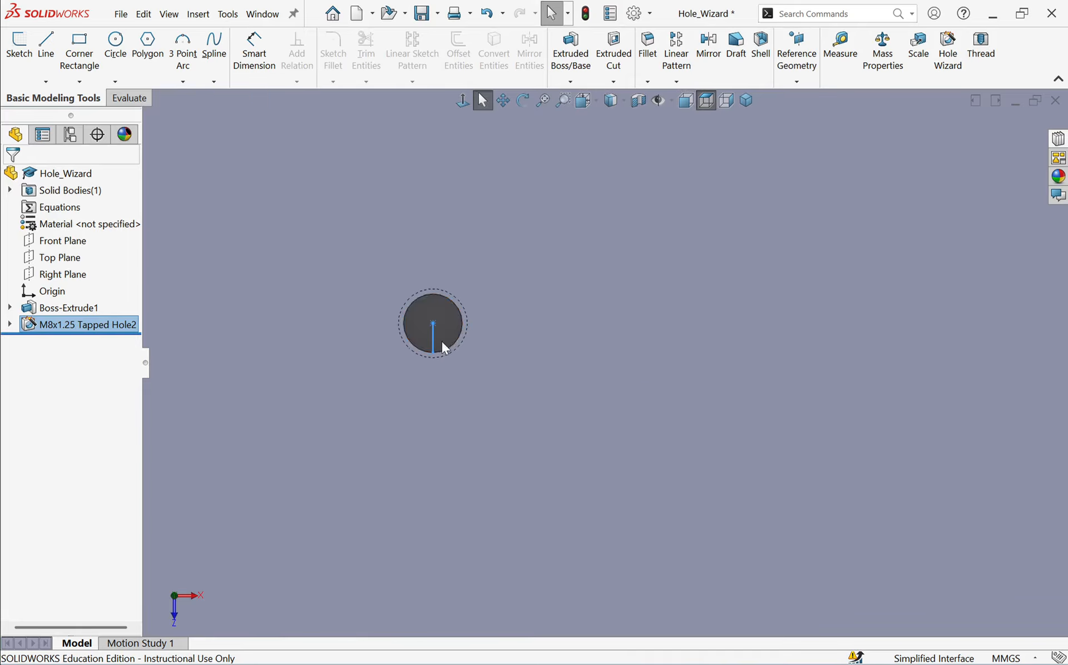
pyautogui.click(10, 325)
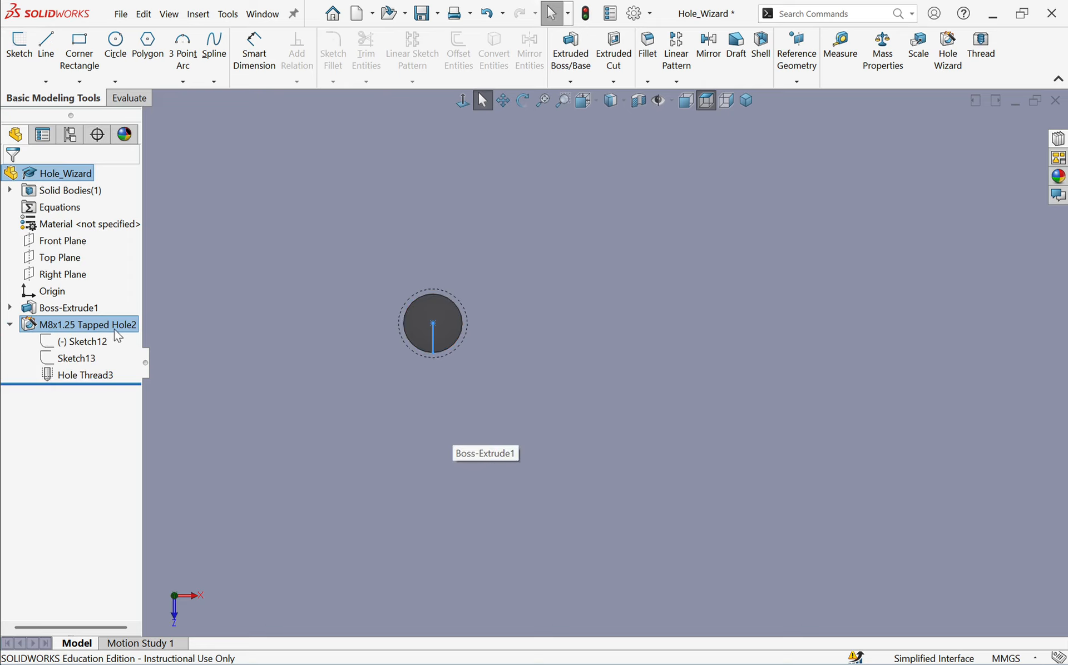
pyautogui.moveTo(467, 419); pyautogui.dragTo(430, 441, button='middle')
pyautogui.scroll(3, 432, 443)
pyautogui.scroll(4, 462, 420)
pyautogui.scroll(-8, 677, 417)
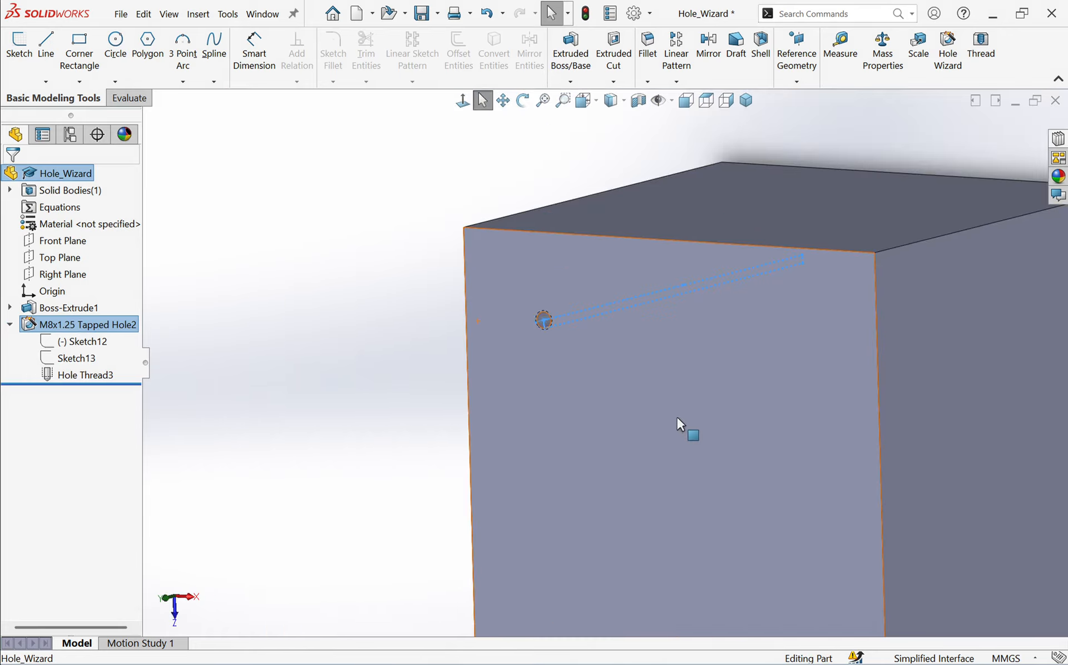
pyautogui.moveTo(546, 279); pyautogui.dragTo(582, 241, button='middle')
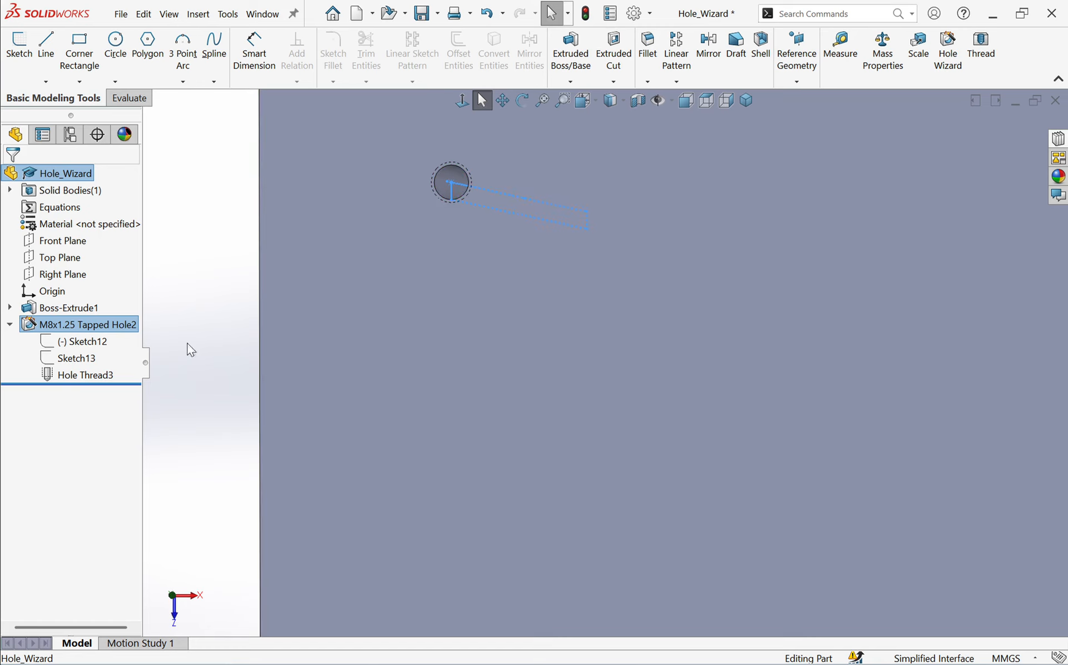
# Edit the tapped hole's position sketch and dimension the hole point from the block's left edge, keeping the placed distance
pyautogui.rightClick(89, 343)
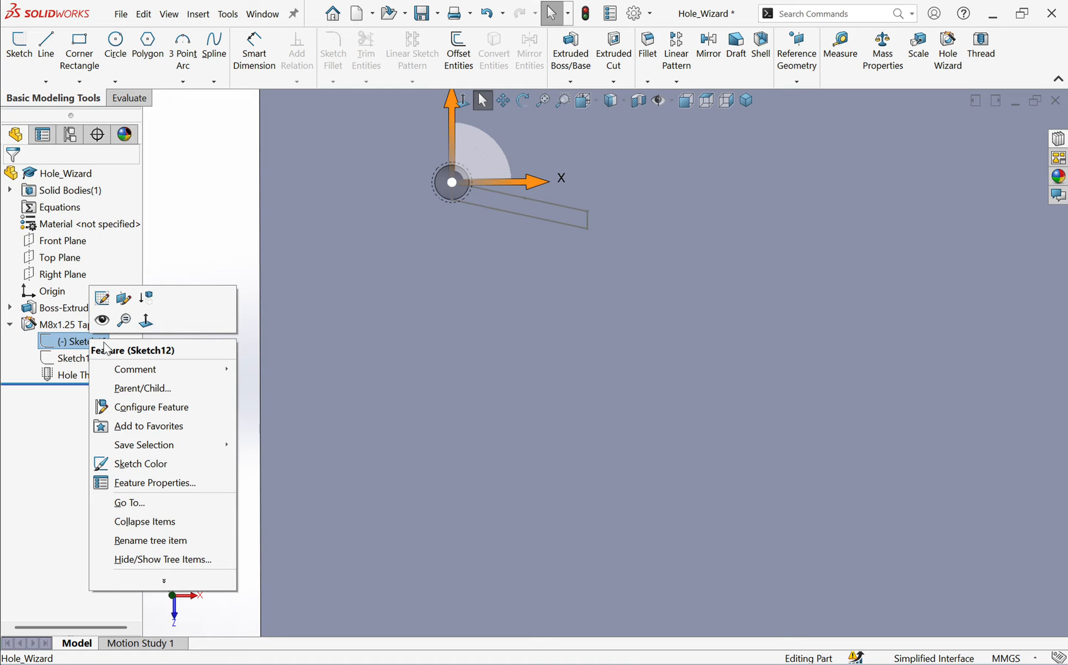
pyautogui.click(105, 300)
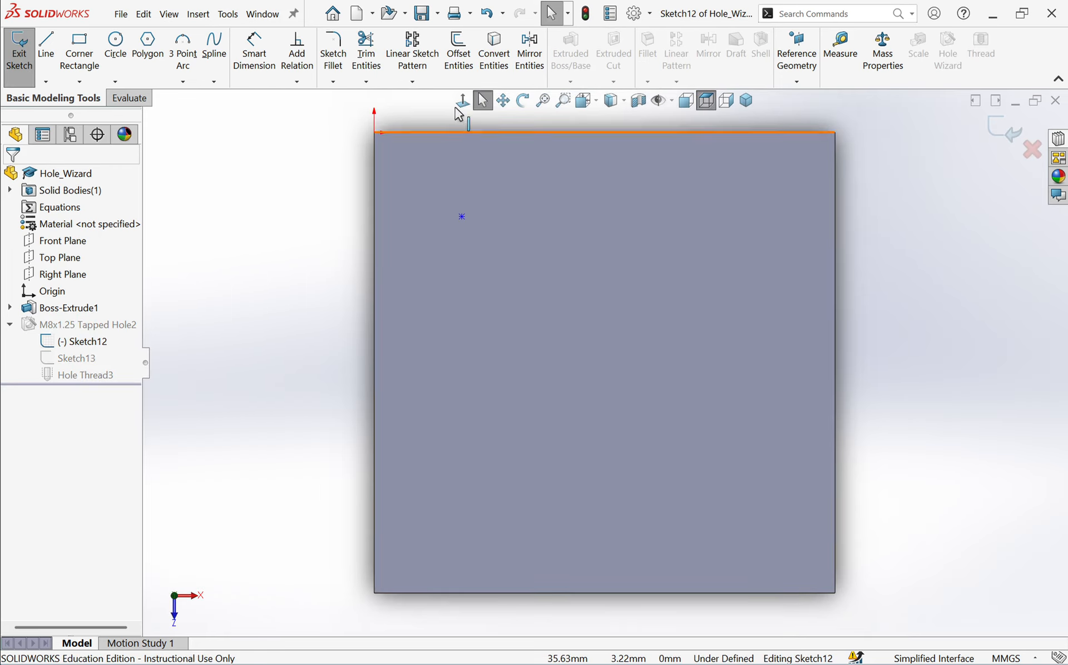
pyautogui.click(254, 53)
pyautogui.click(461, 216)
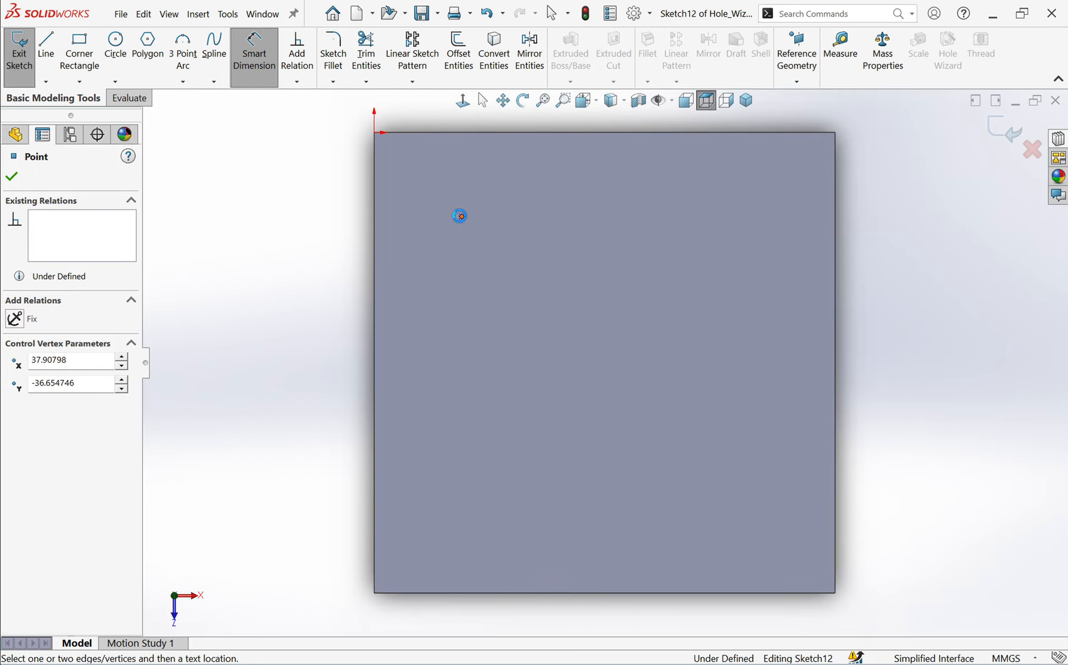
pyautogui.click(375, 225)
pyautogui.click(415, 224)
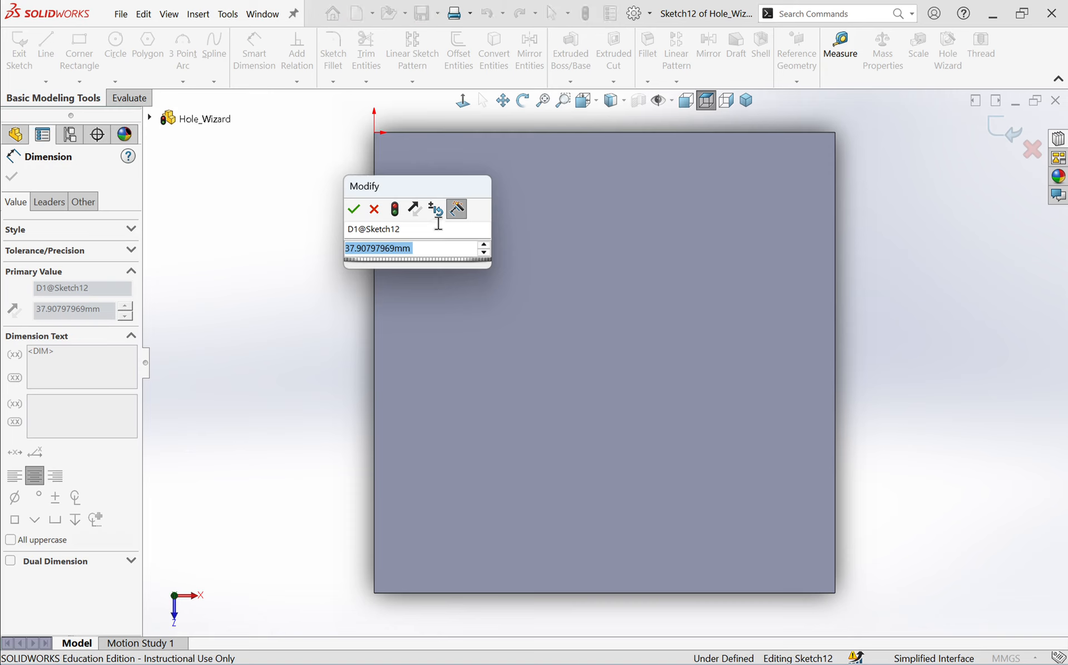
pyautogui.click(354, 210)
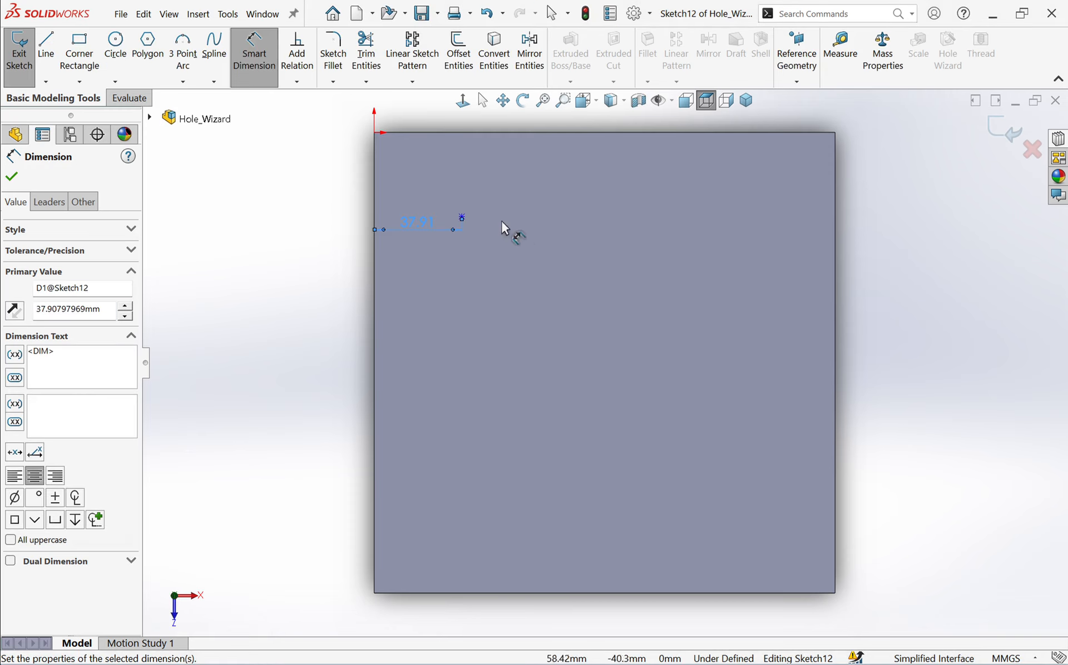
# Dimension the hole point from the block's upper edge, keeping the placed distance, and exit the position sketch
pyautogui.click(462, 217)
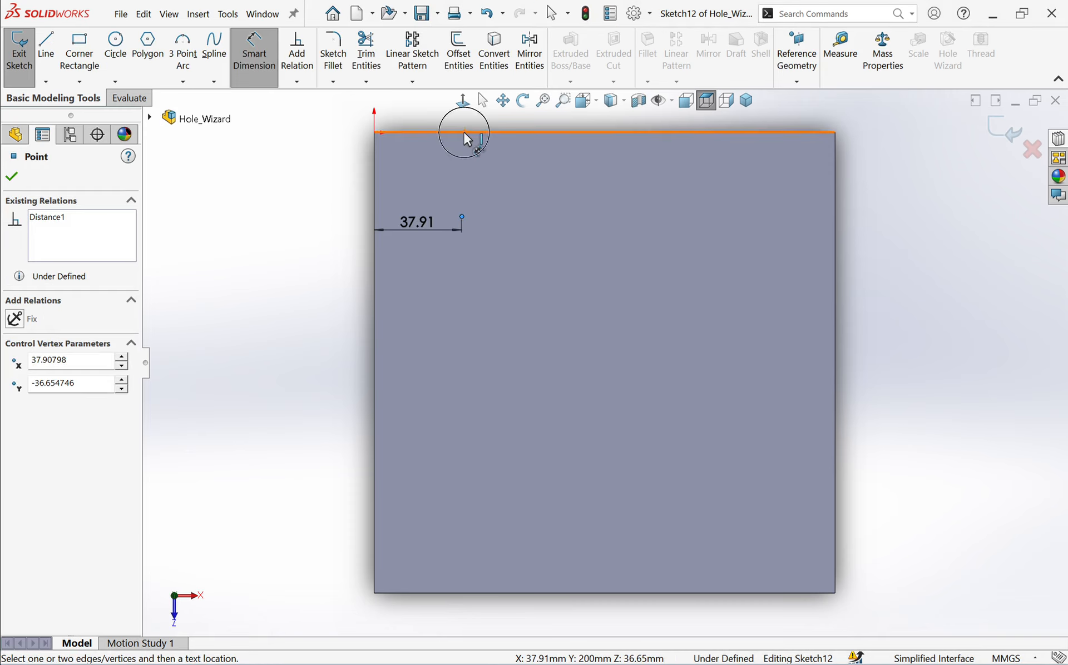
pyautogui.click(465, 132)
pyautogui.click(471, 164)
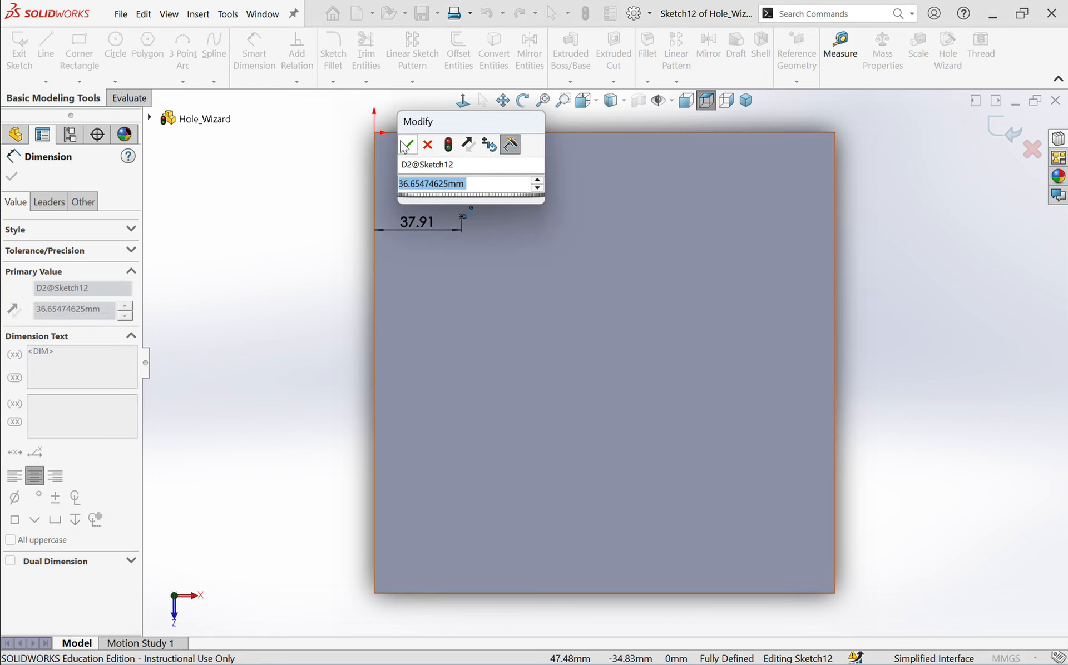
pyautogui.click(408, 143)
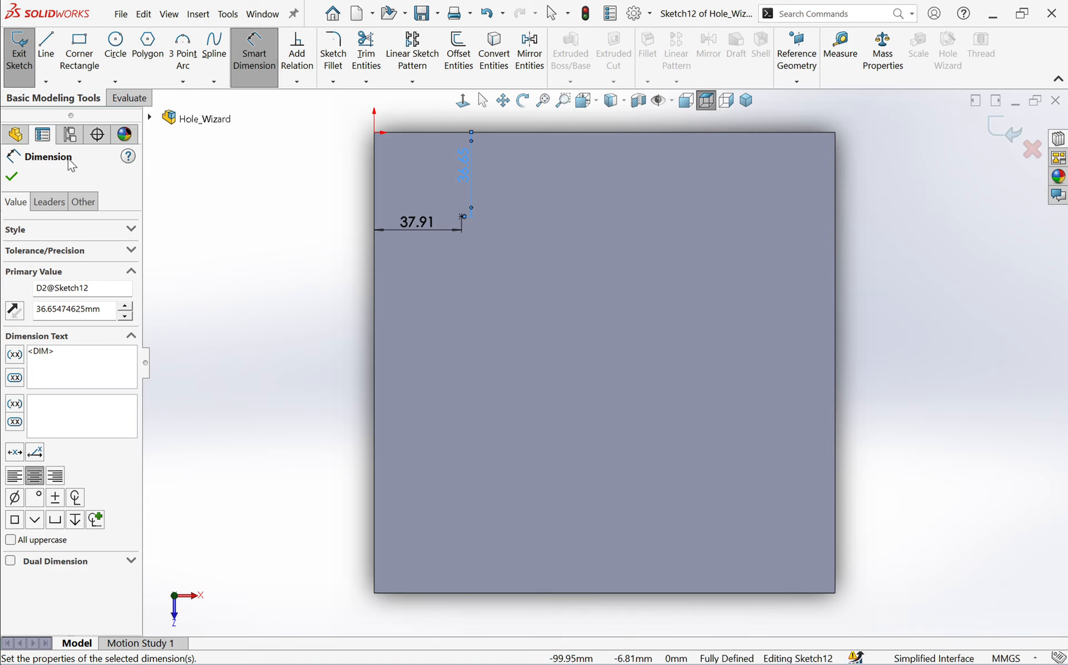
pyautogui.click(11, 177)
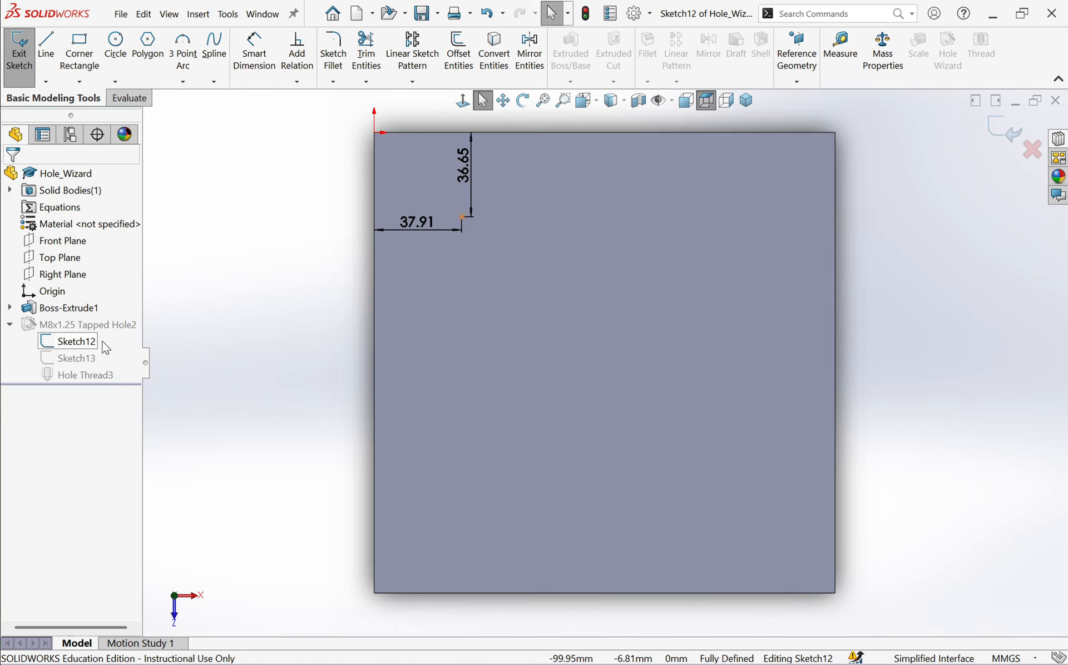
pyautogui.click(1002, 129)
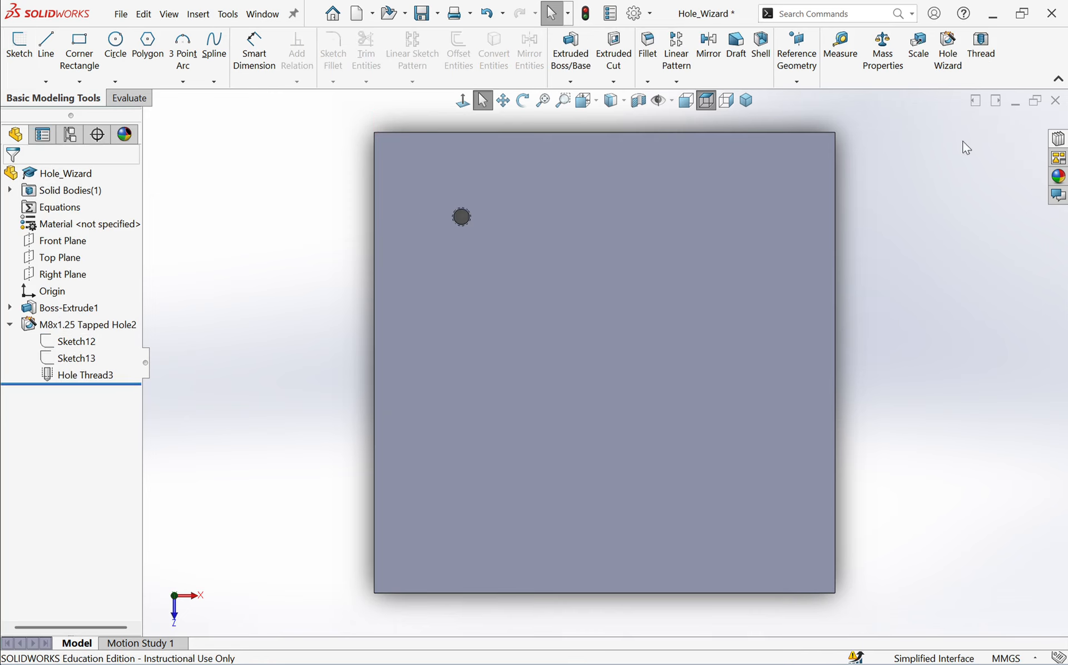
# Open the tapped hole's profile sketch, examine its diameter and depth dimensions, and exit it without changes
pyautogui.click(78, 360)
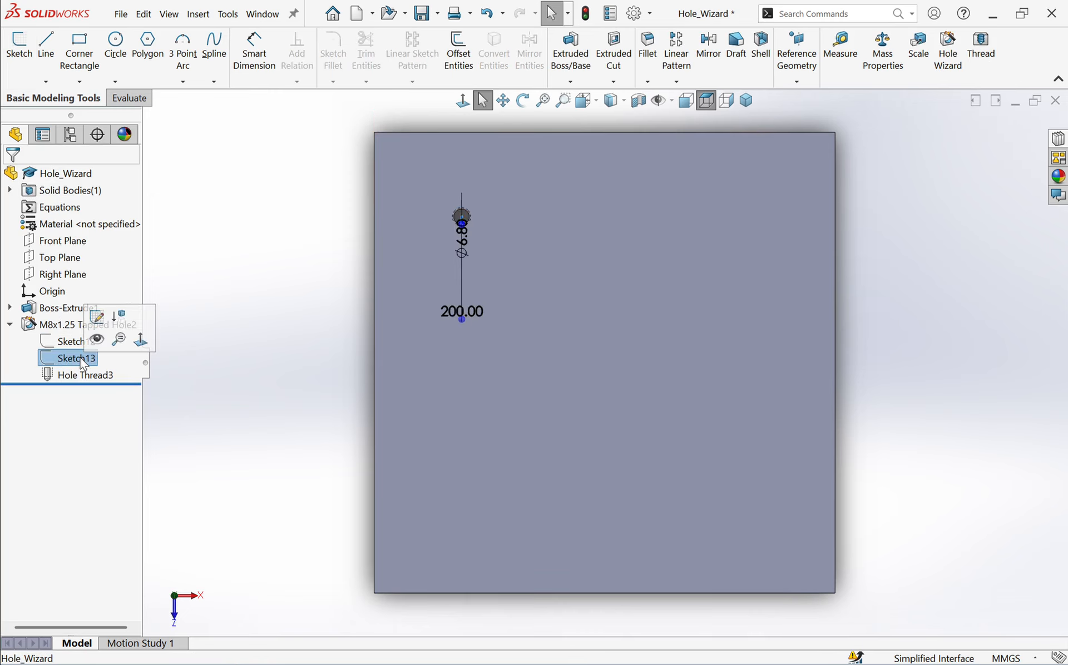
pyautogui.rightClick(81, 360)
pyautogui.click(94, 318)
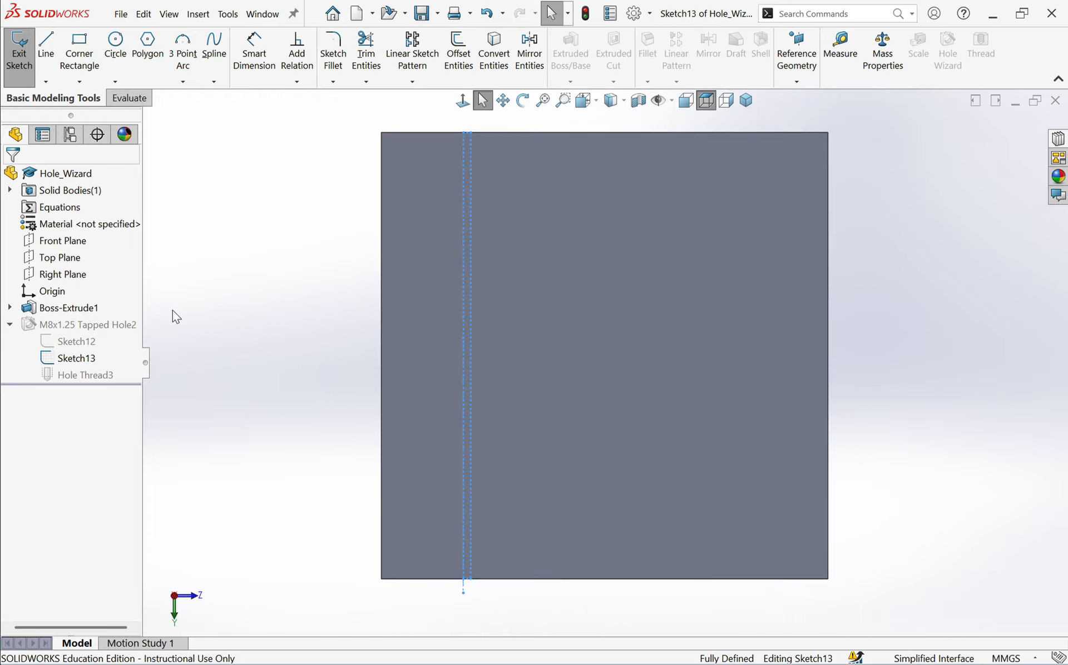
pyautogui.scroll(-5, 481, 340)
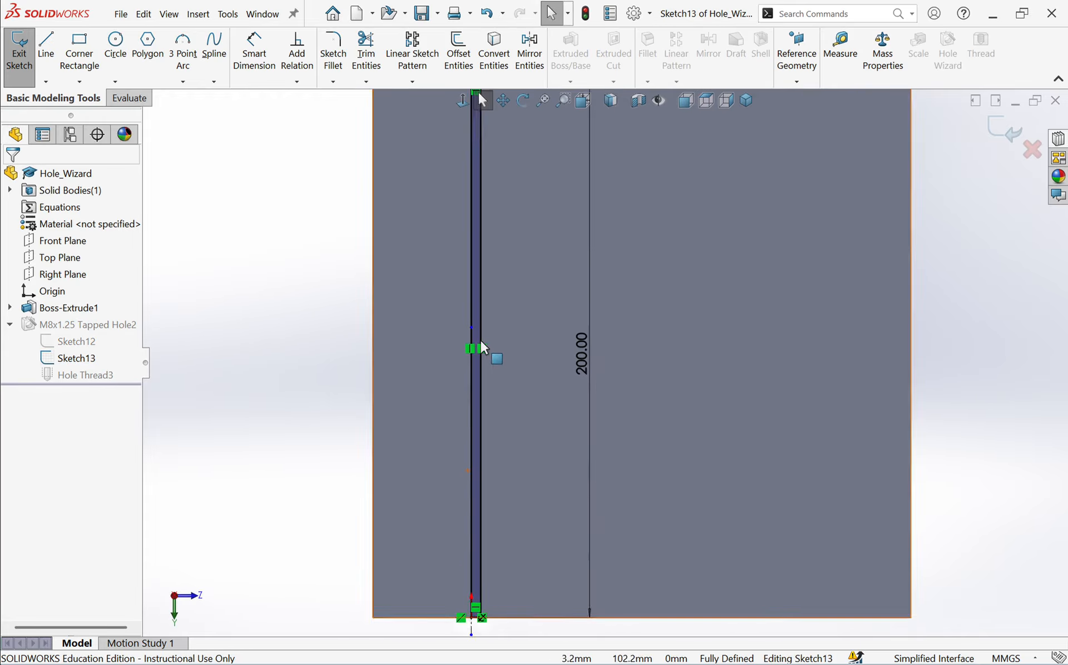
pyautogui.scroll(3, 517, 369)
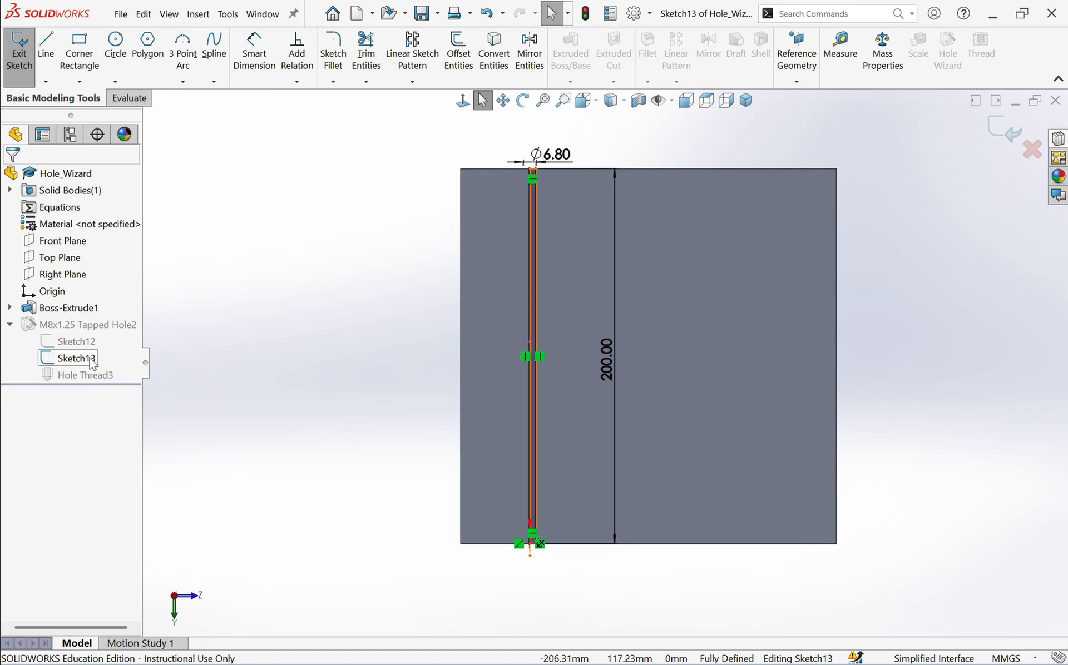
pyautogui.click(1002, 134)
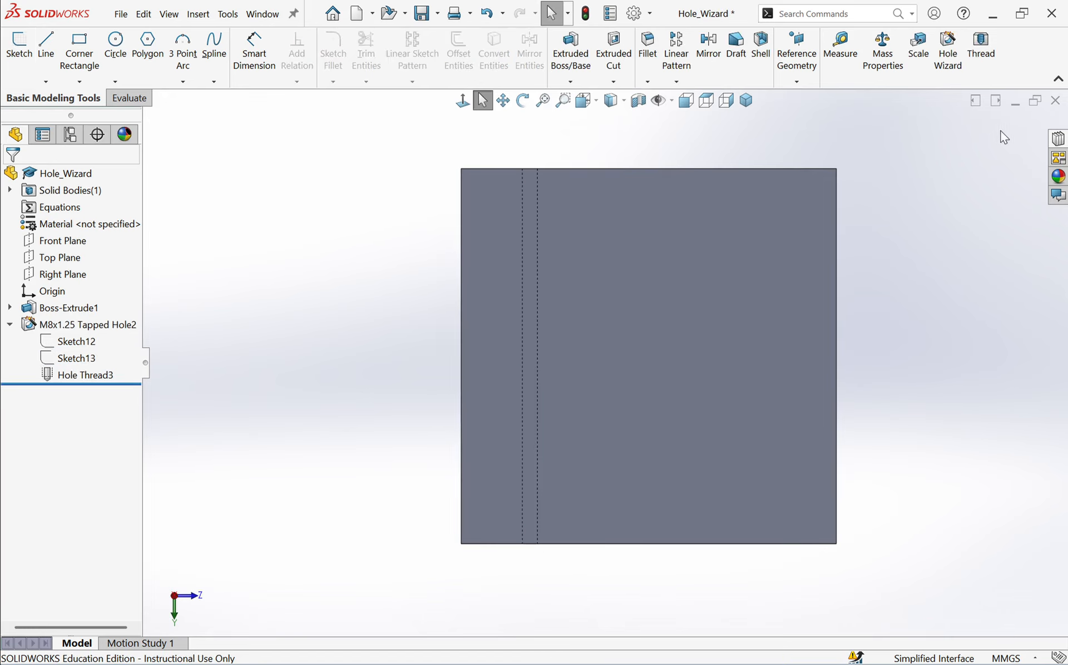
# Open the hole's cosmetic thread definition, examine its settings and how it appears around the hole, and close it
pyautogui.click(94, 376)
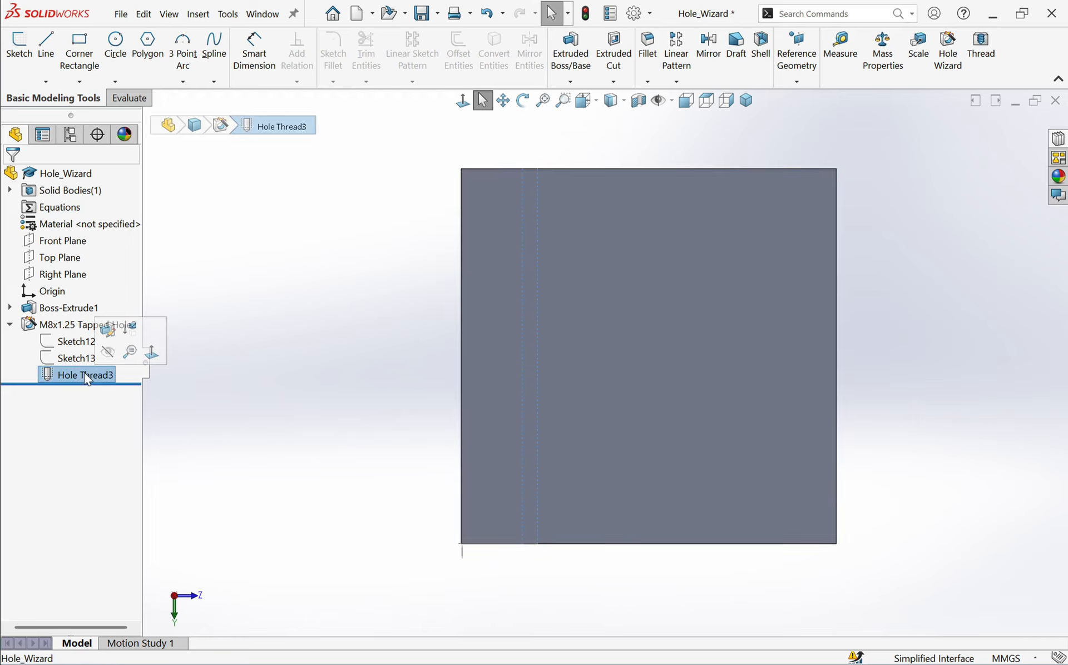
pyautogui.rightClick(85, 373)
pyautogui.click(100, 332)
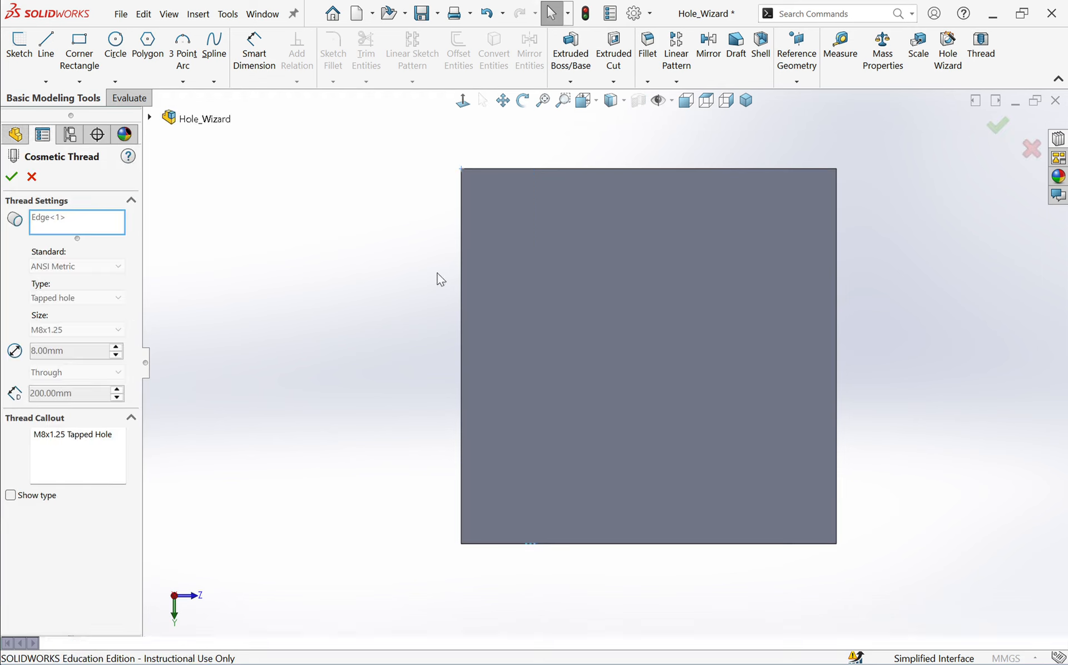
pyautogui.moveTo(572, 231); pyautogui.dragTo(514, 323, button='middle')
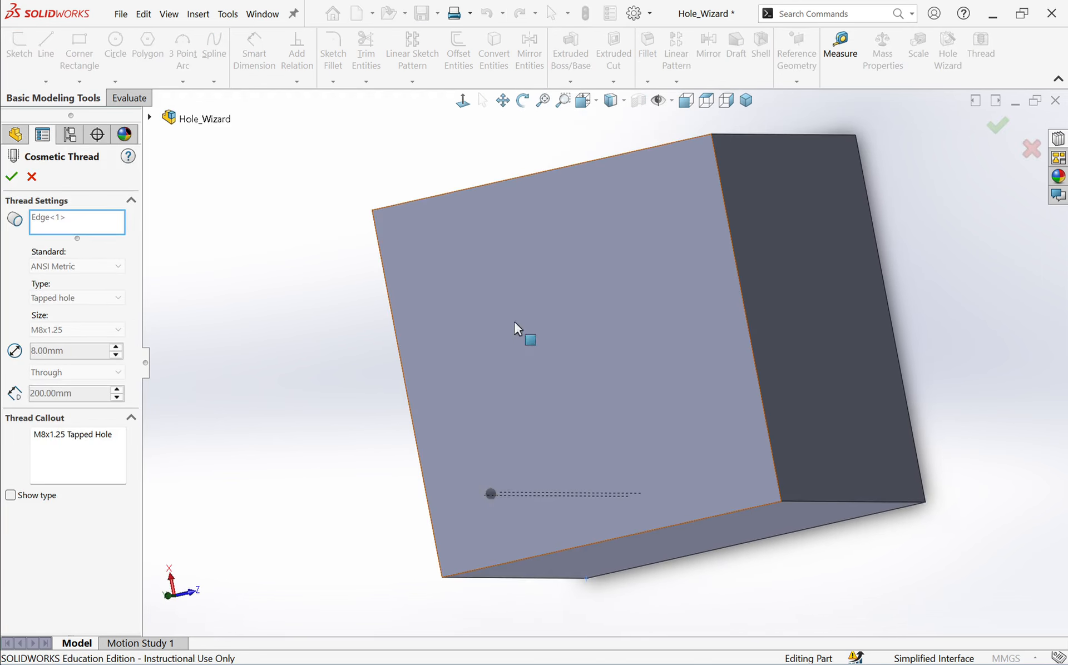
pyautogui.scroll(-10, 538, 500)
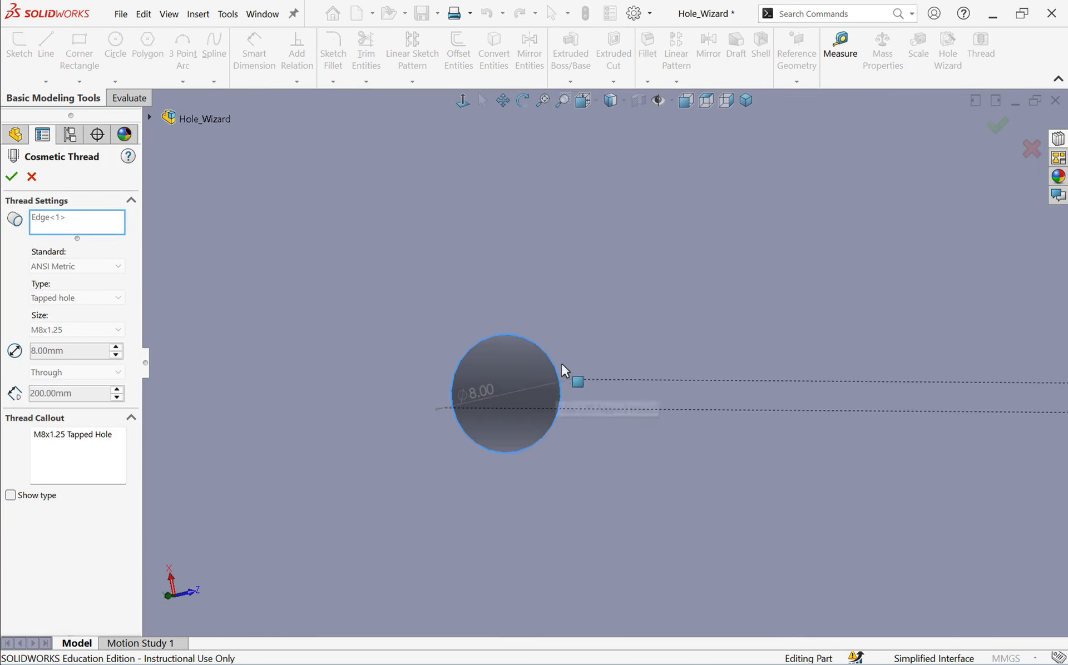
pyautogui.moveTo(501, 463); pyautogui.dragTo(471, 378, button='middle')
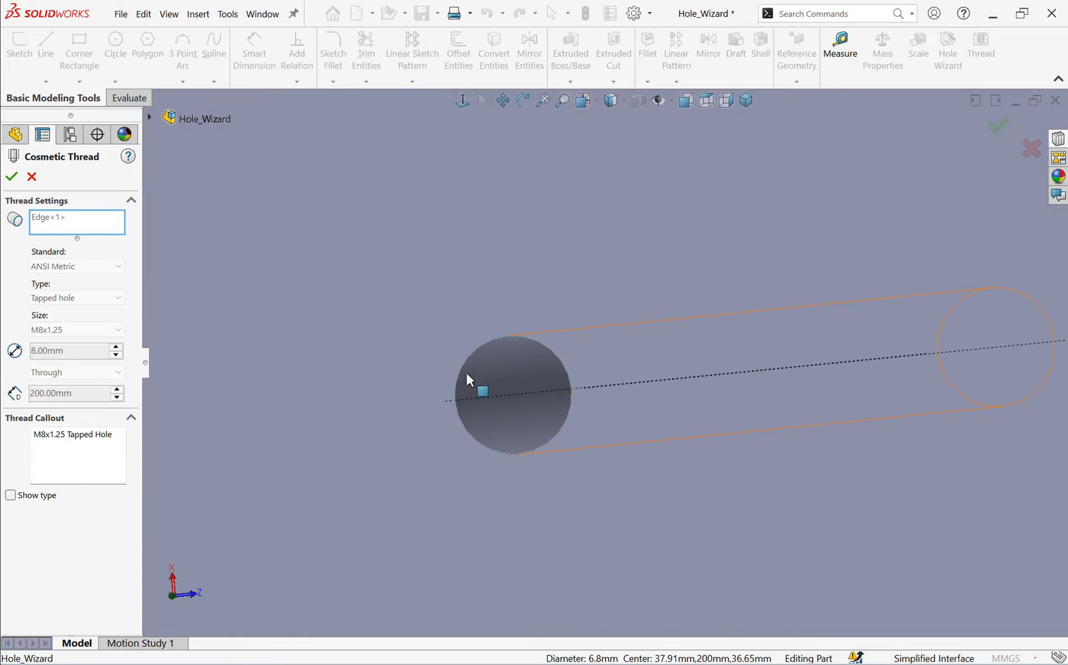
pyautogui.click(13, 178)
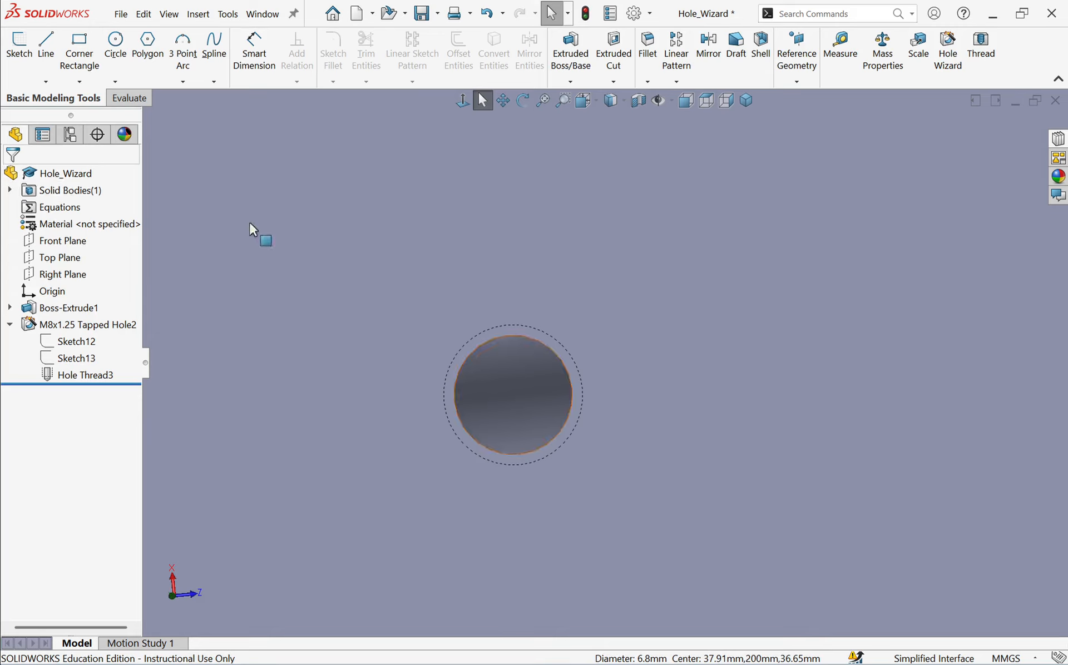
pyautogui.scroll(-5, 523, 278)
pyautogui.moveTo(491, 307); pyautogui.dragTo(546, 298, button='middle')
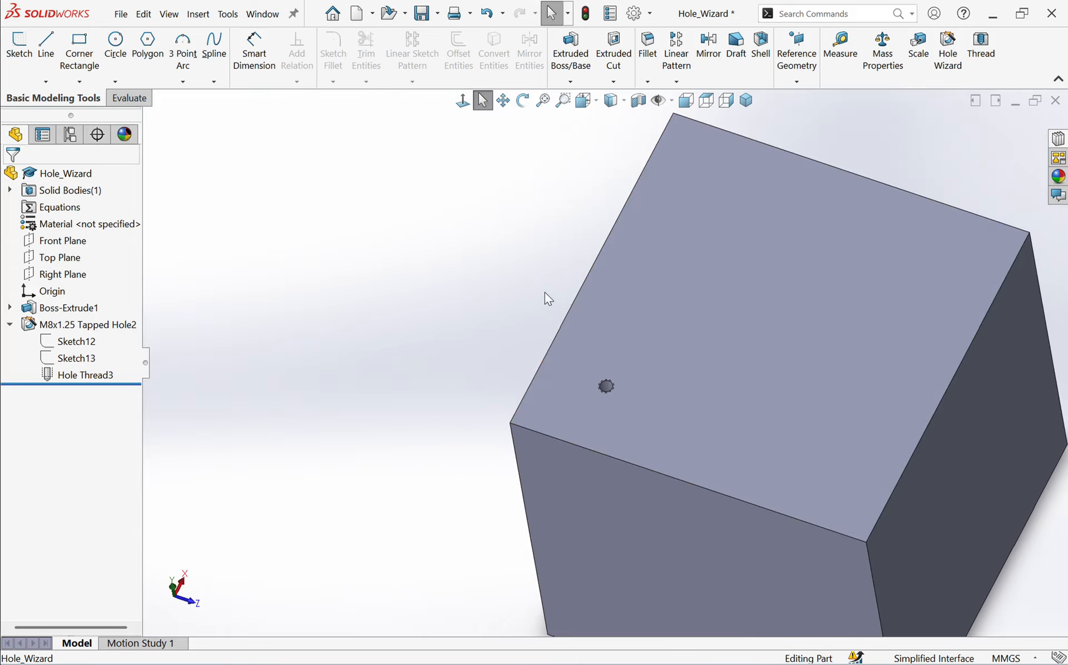
pyautogui.scroll(-3, 606, 322)
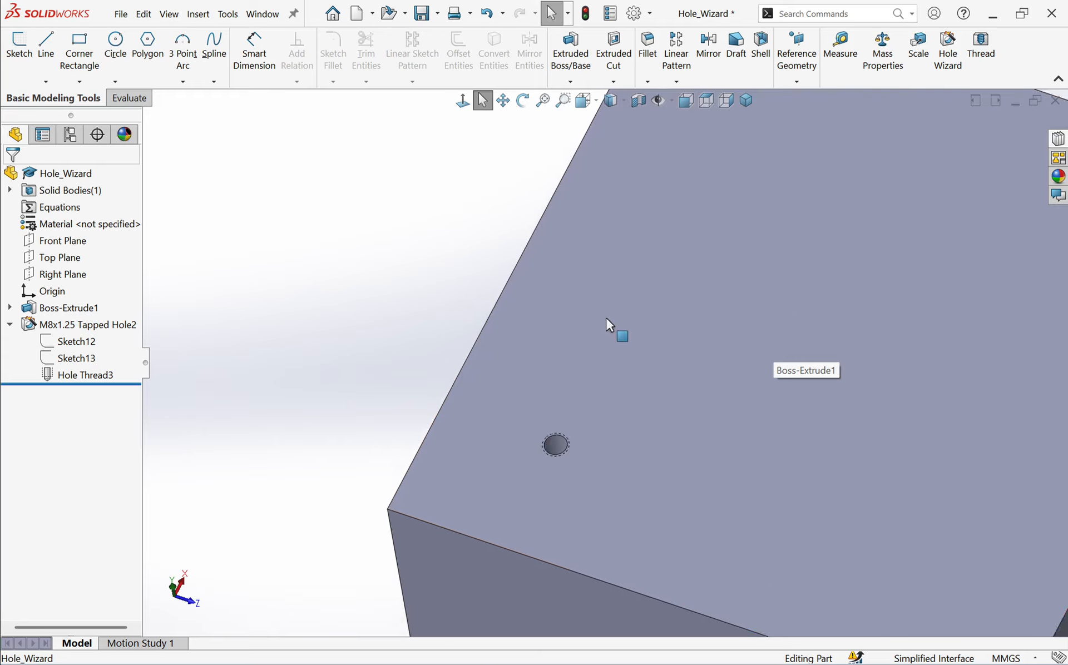
pyautogui.scroll(4, 555, 313)
pyautogui.scroll(3, 612, 345)
pyautogui.scroll(-2, 813, 402)
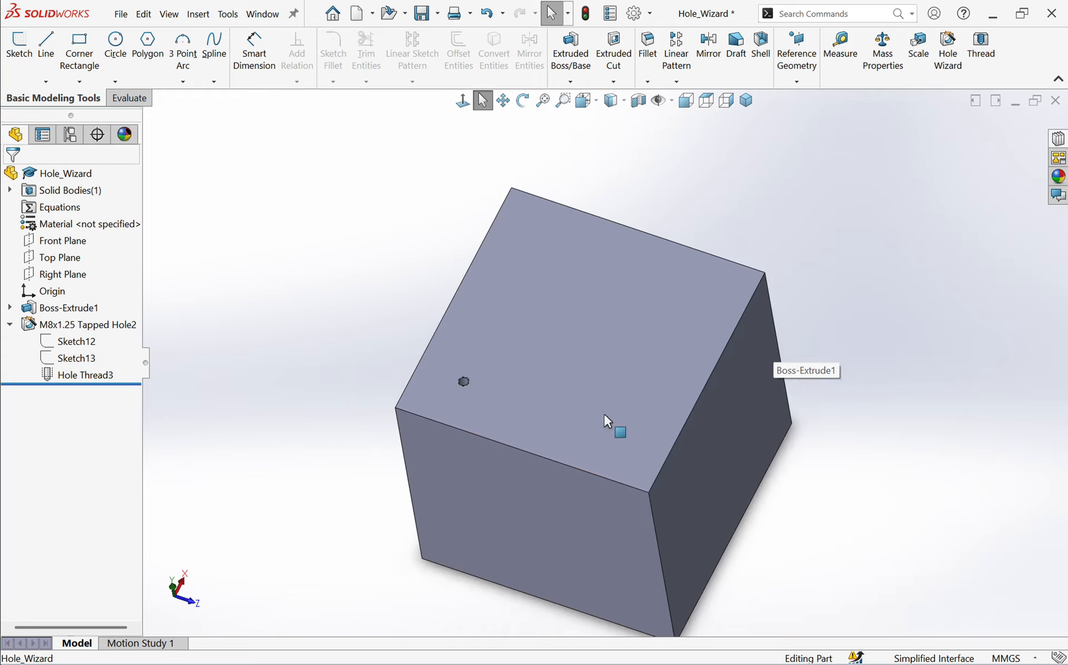
pyautogui.scroll(-2, 606, 412)
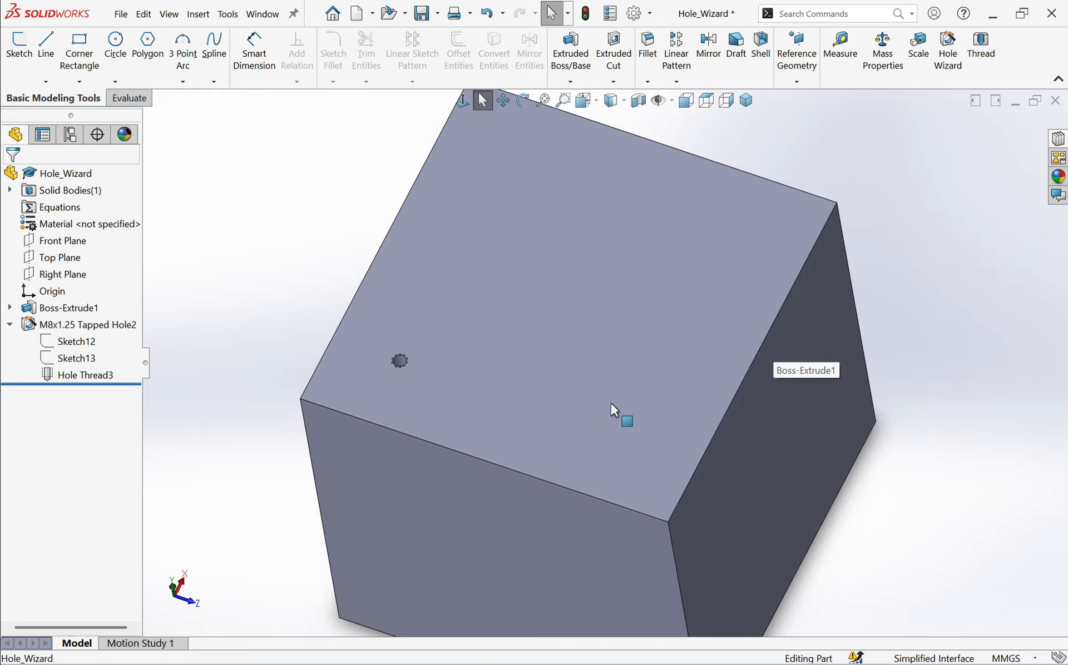
# Start the Thread command, examine its location, end condition and Metric Tap size options, and cancel it
pyautogui.click(981, 48)
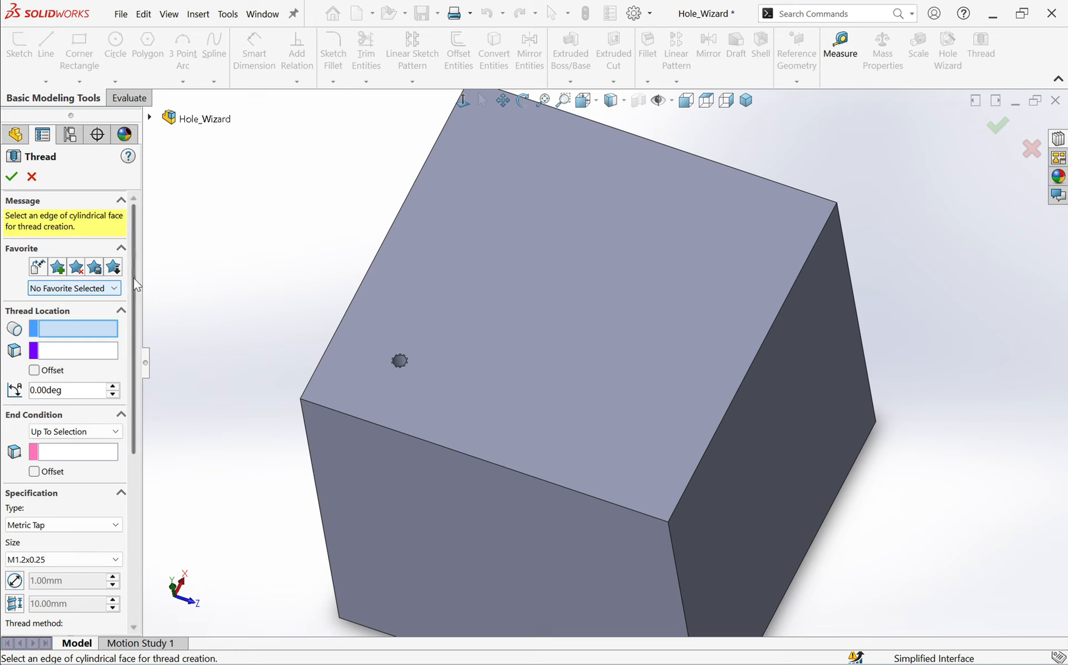
pyautogui.moveTo(134, 278); pyautogui.dragTo(133, 370)
pyautogui.click(77, 386)
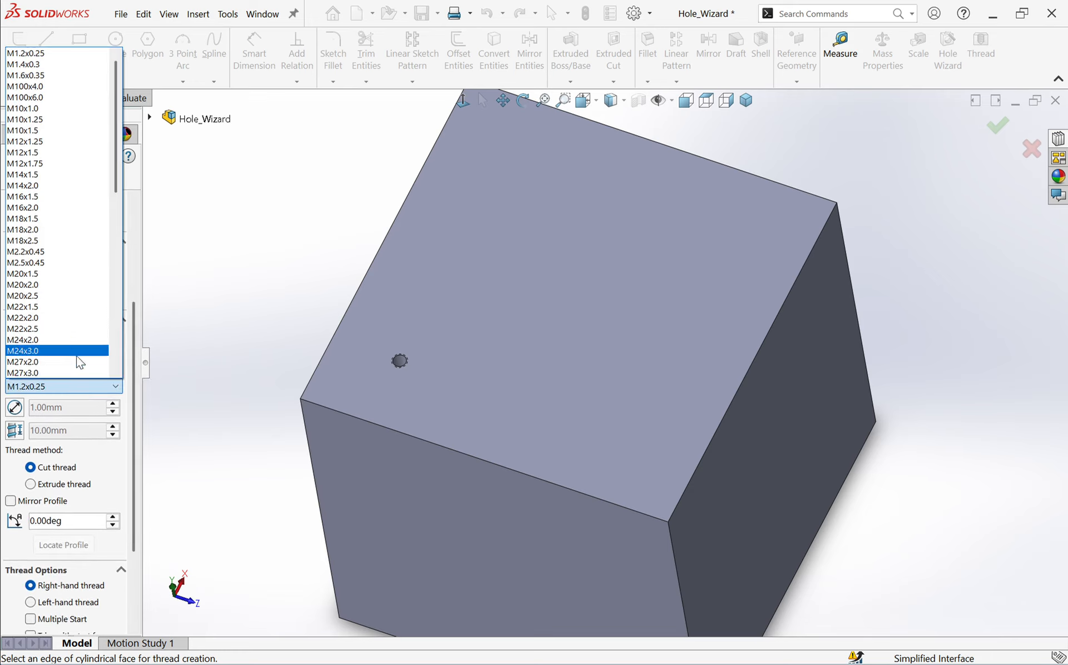
pyautogui.scroll(-4, 76, 346)
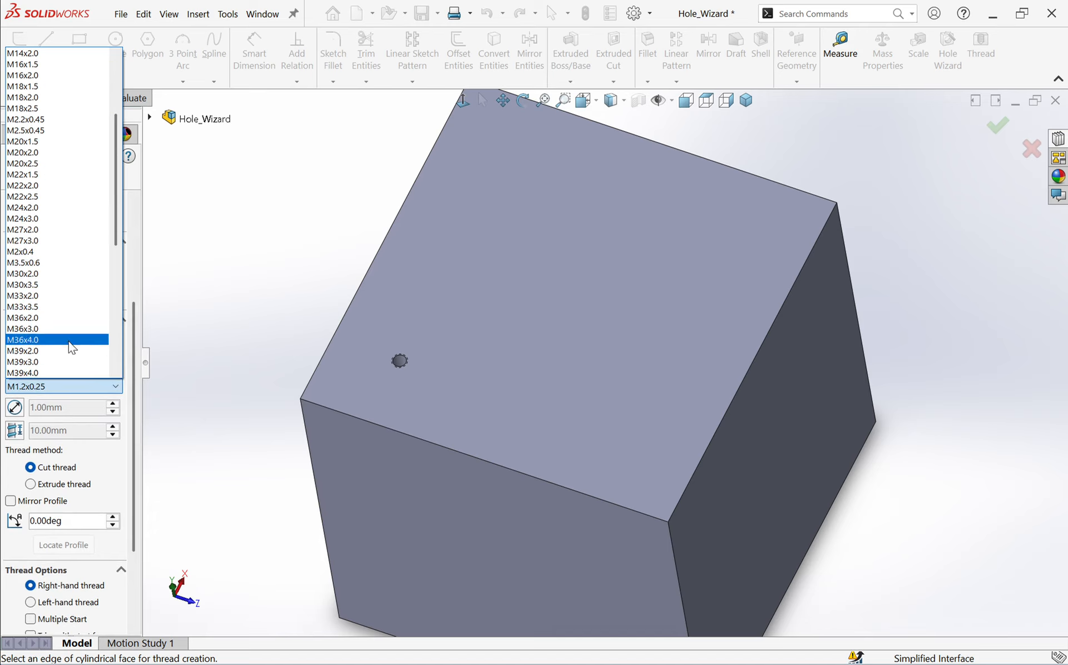
pyautogui.click(133, 217)
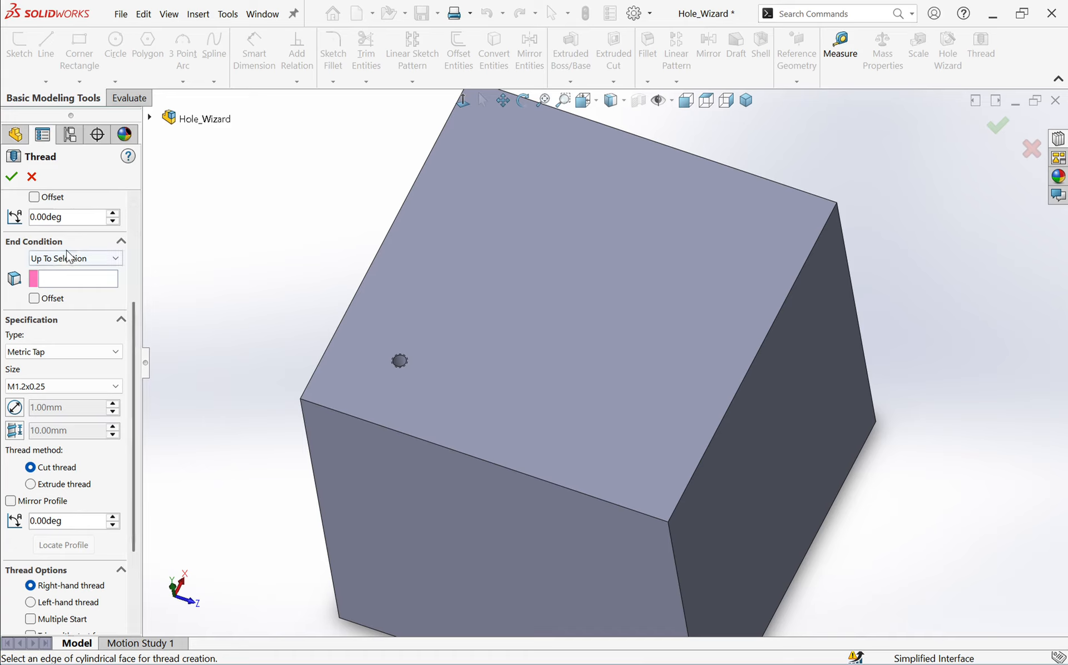
pyautogui.scroll(3, 88, 333)
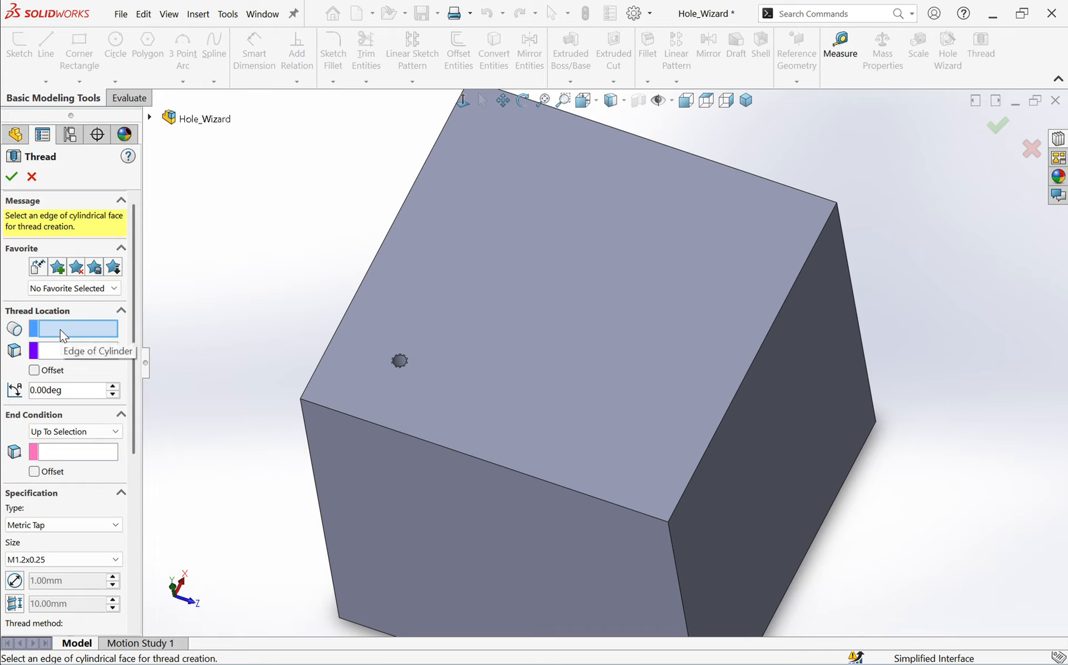
pyautogui.click(16, 178)
pyautogui.click(40, 178)
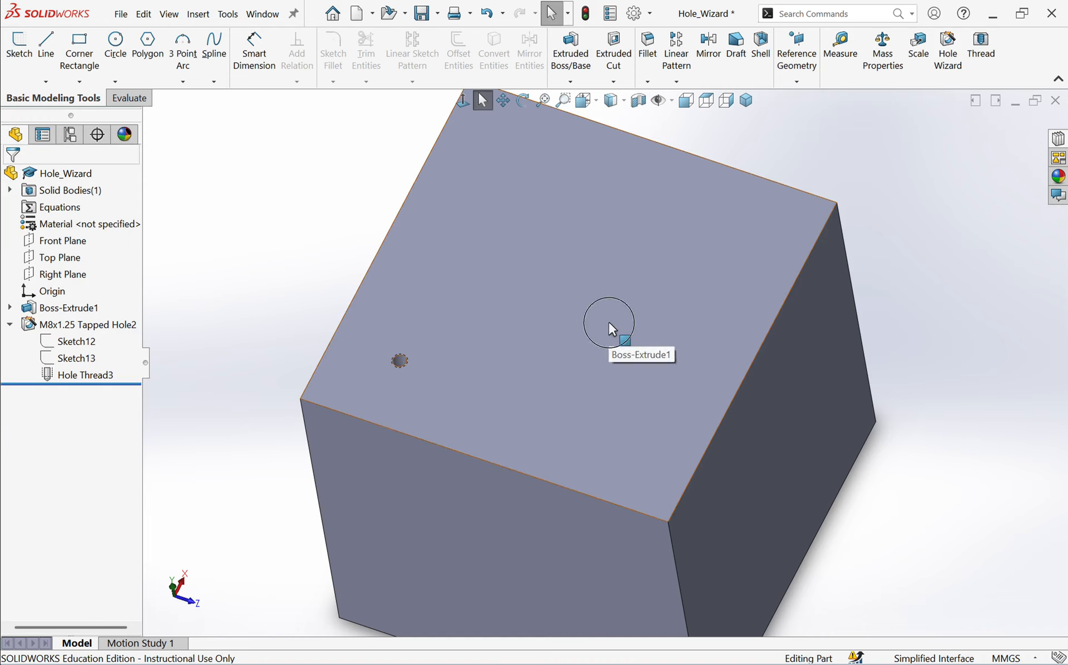
# Start a sketch on the block's top face and draw a circle about half the face's width, clear of the tapped hole
pyautogui.click(608, 322)
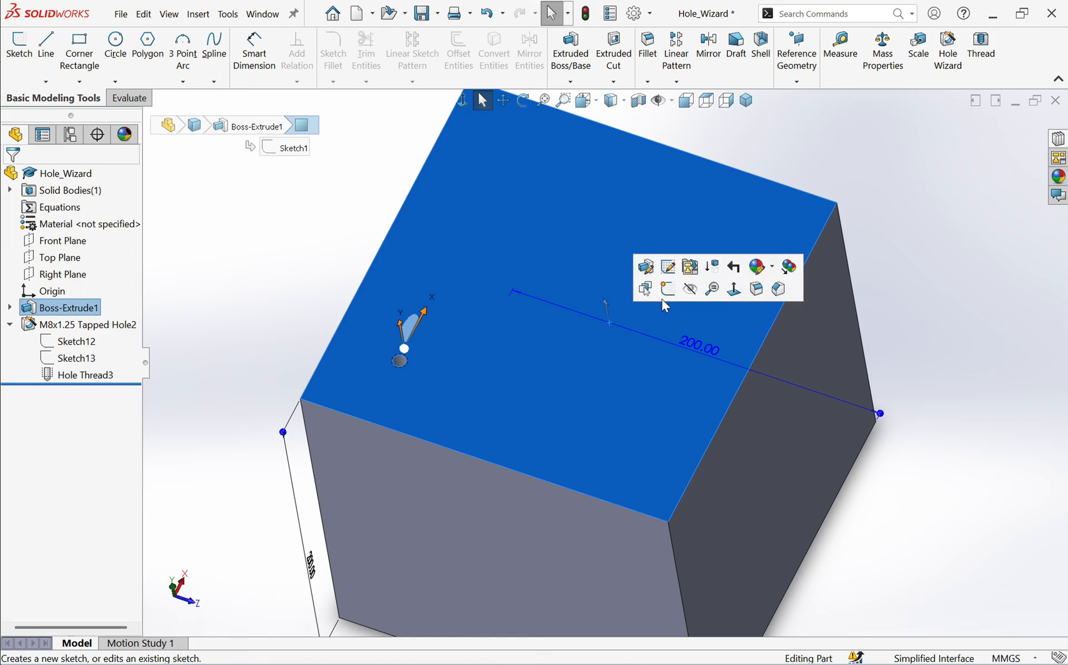
pyautogui.click(669, 267)
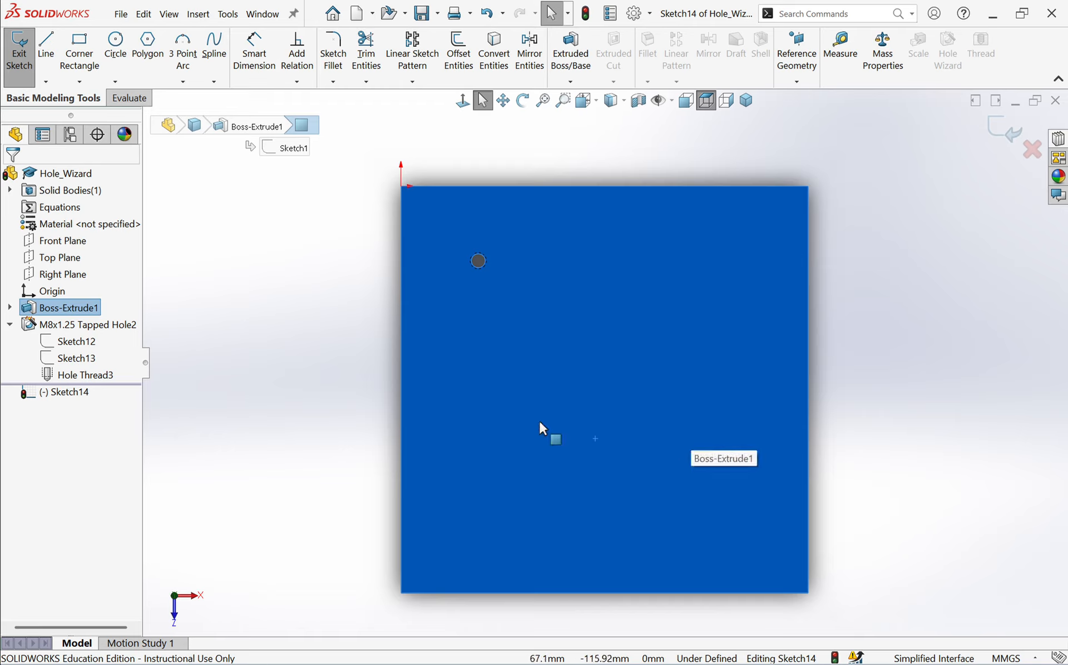
pyautogui.click(116, 47)
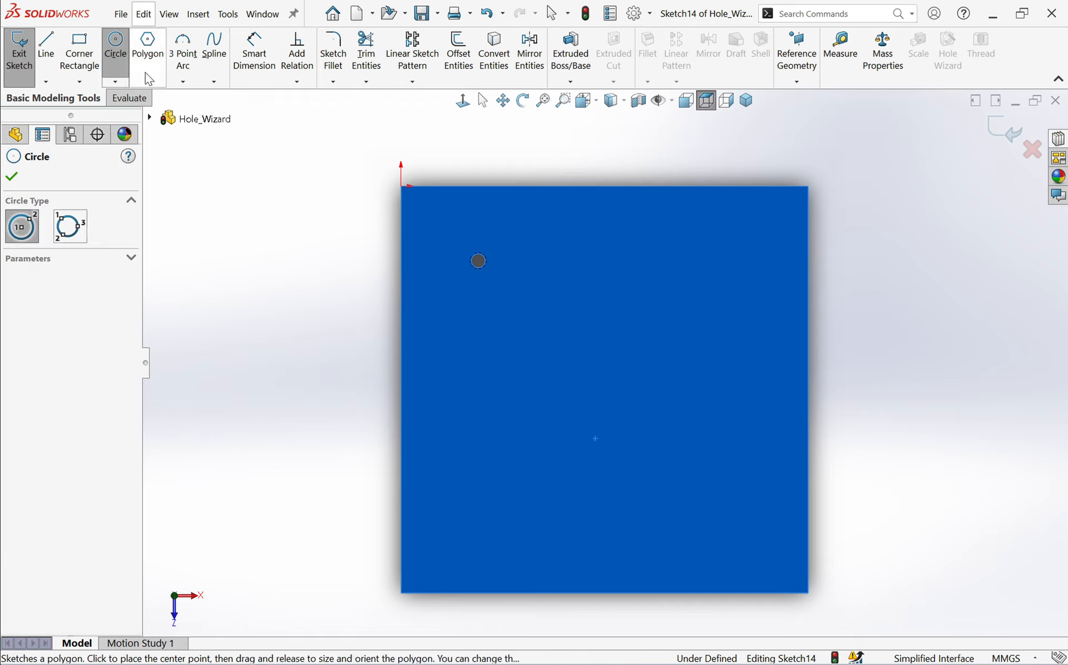
pyautogui.moveTo(647, 403)
pyautogui.mouseDown()
pyautogui.moveTo(699, 505)
pyautogui.moveTo(696, 495)
pyautogui.mouseUp()
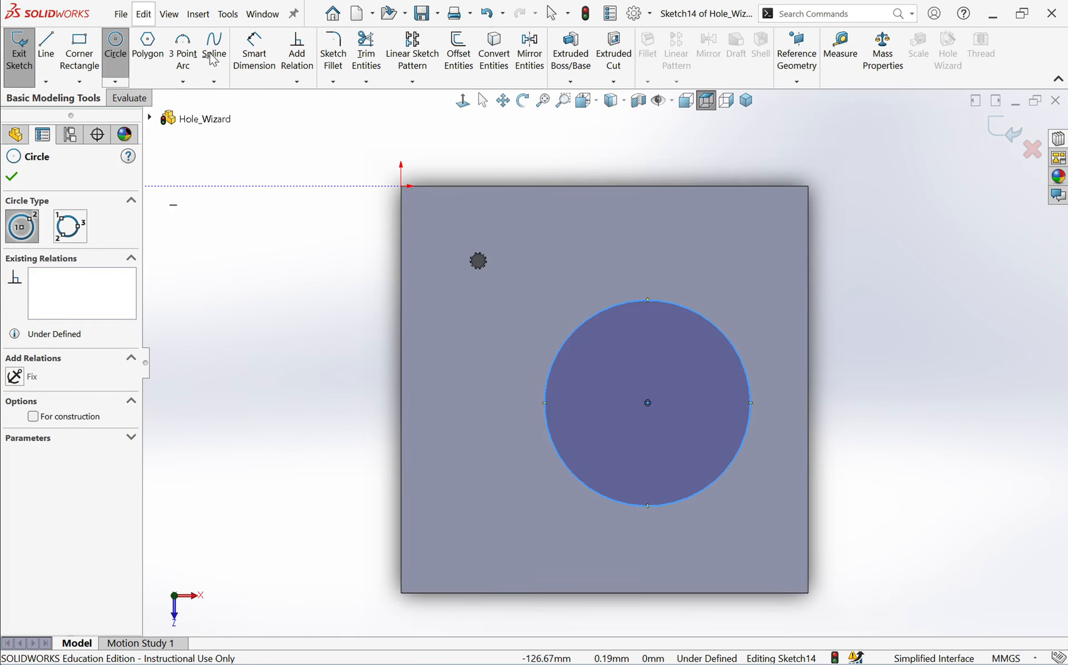
# Dimension the circle's diameter and set it to 38 mm
pyautogui.click(255, 46)
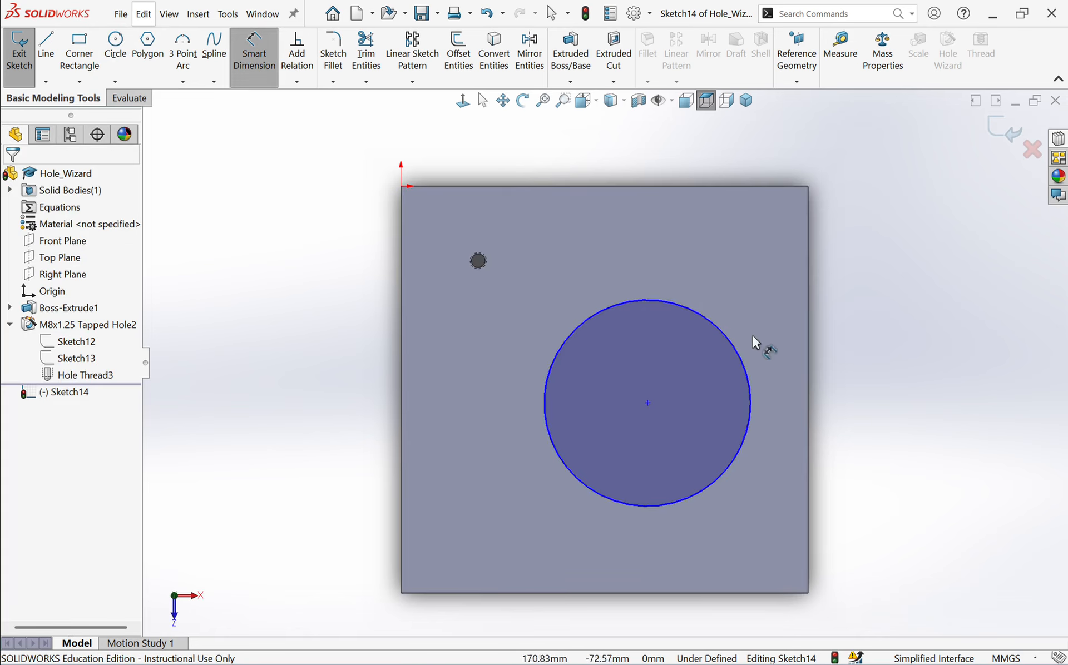
pyautogui.click(699, 316)
pyautogui.click(722, 295)
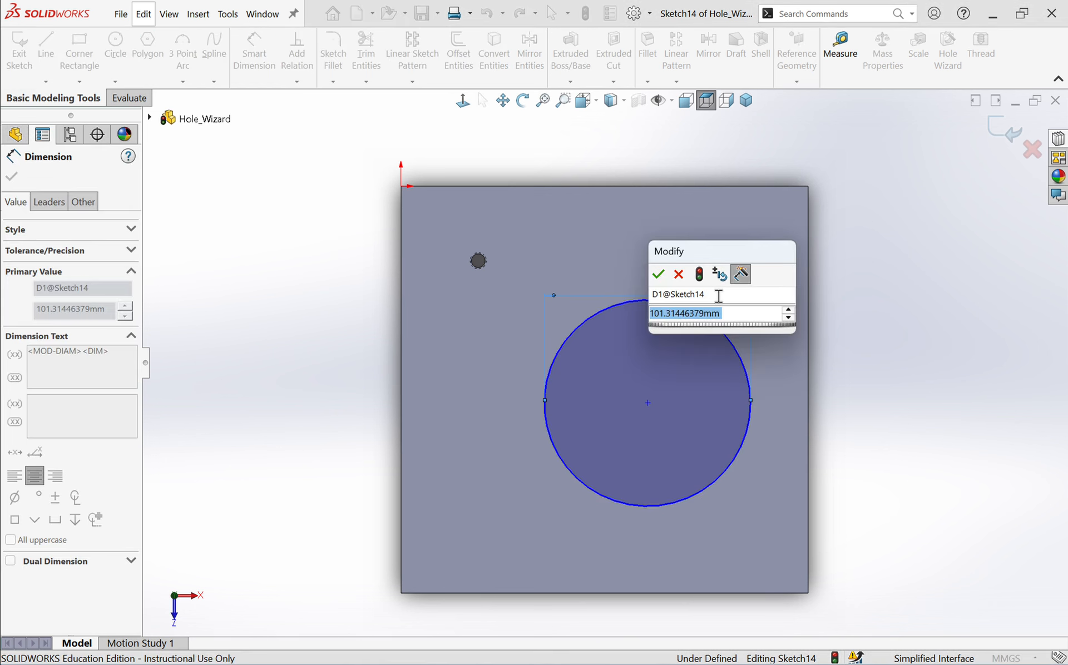
pyautogui.press('Right')
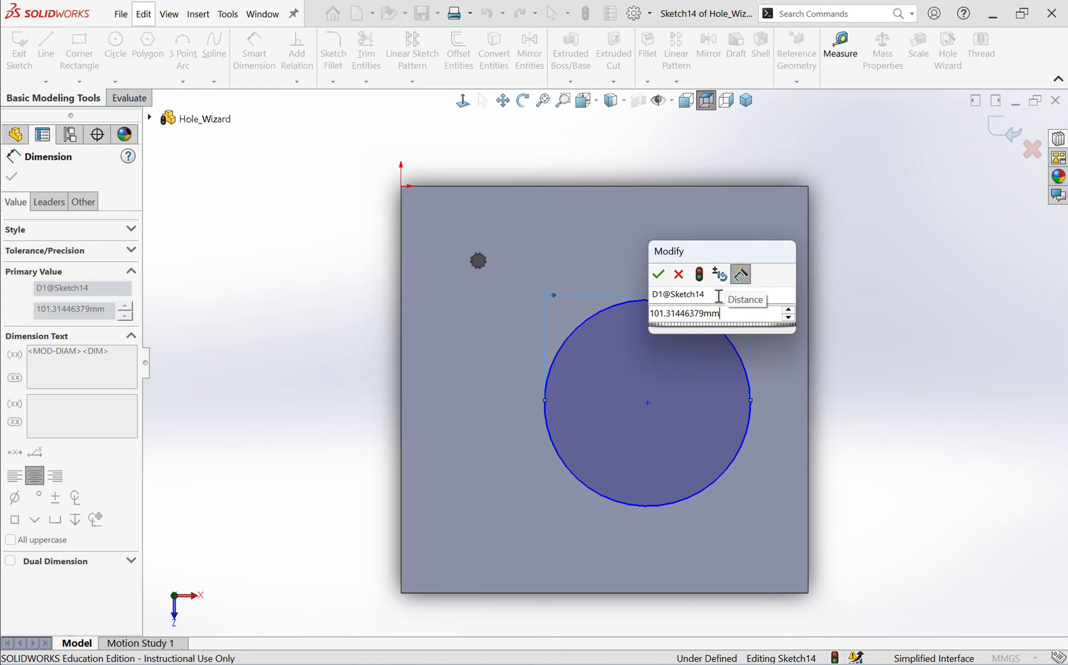
pyautogui.scroll(1, 719, 296)
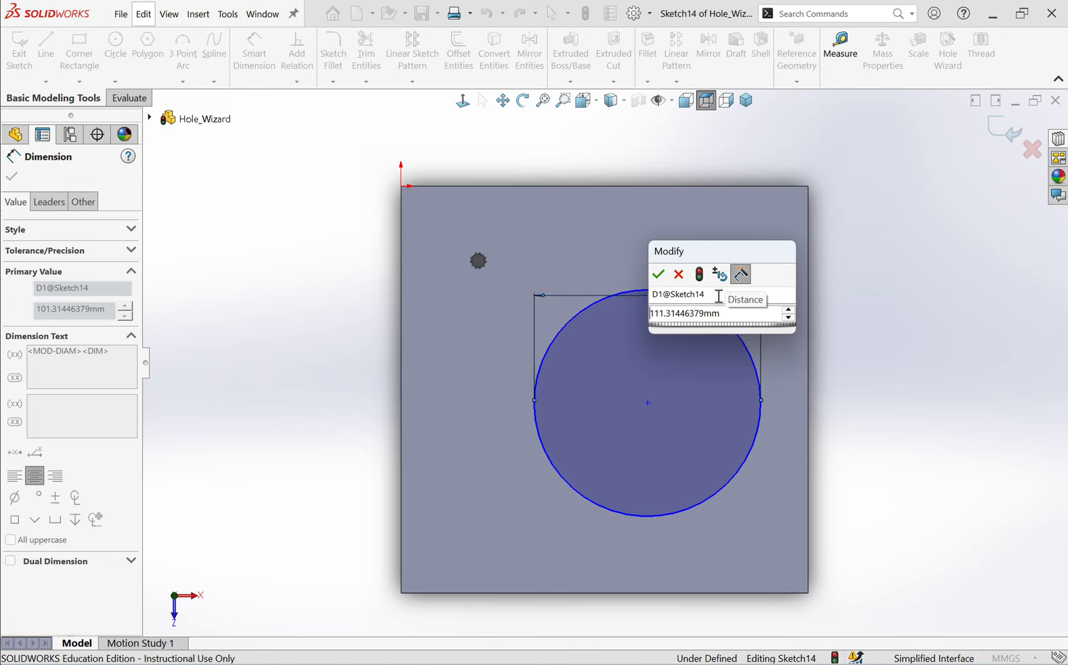
pyautogui.doubleClick(694, 313)
pyautogui.write('38')
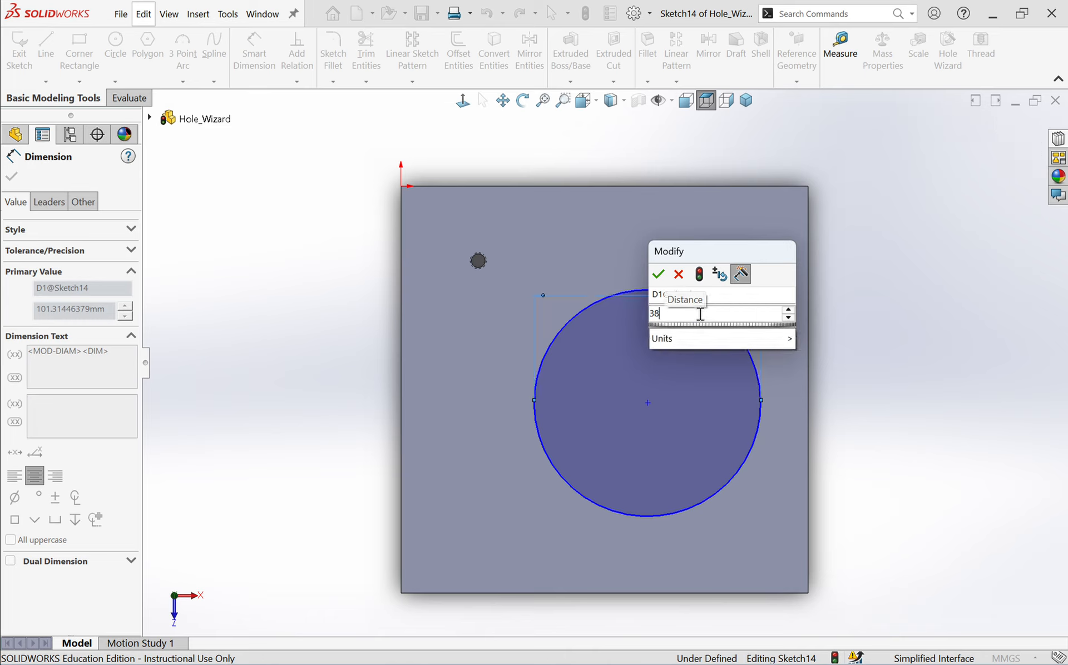
pyautogui.press('Return')
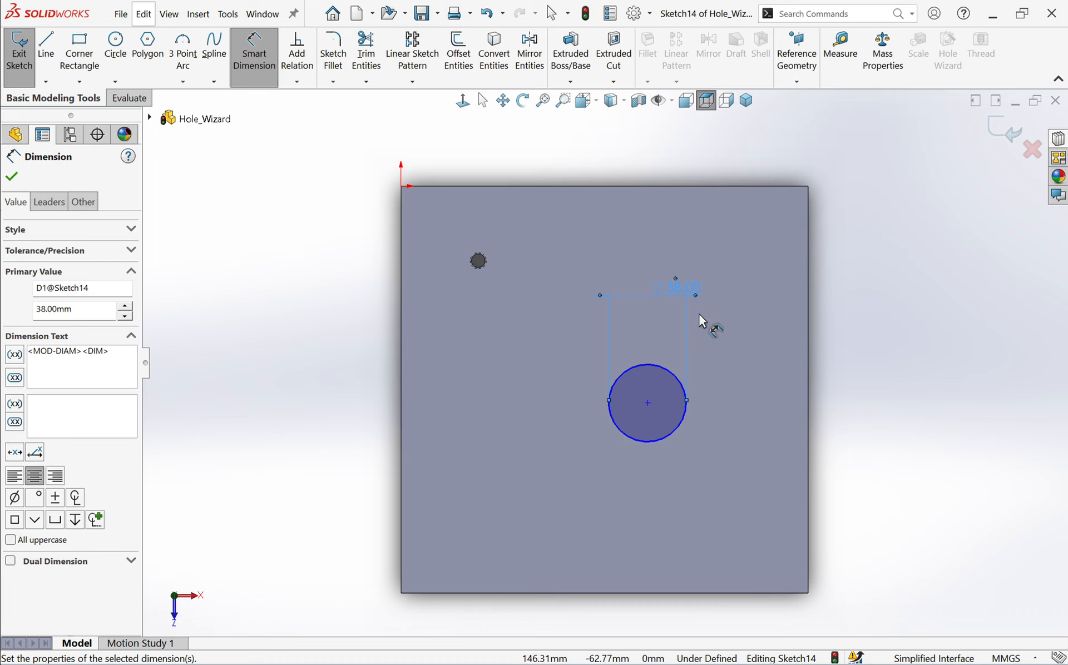
# Dimension the circle's center from the face's right and lower edges, keeping the drawn distances, and exit the sketch
pyautogui.click(649, 403)
pyautogui.click(808, 406)
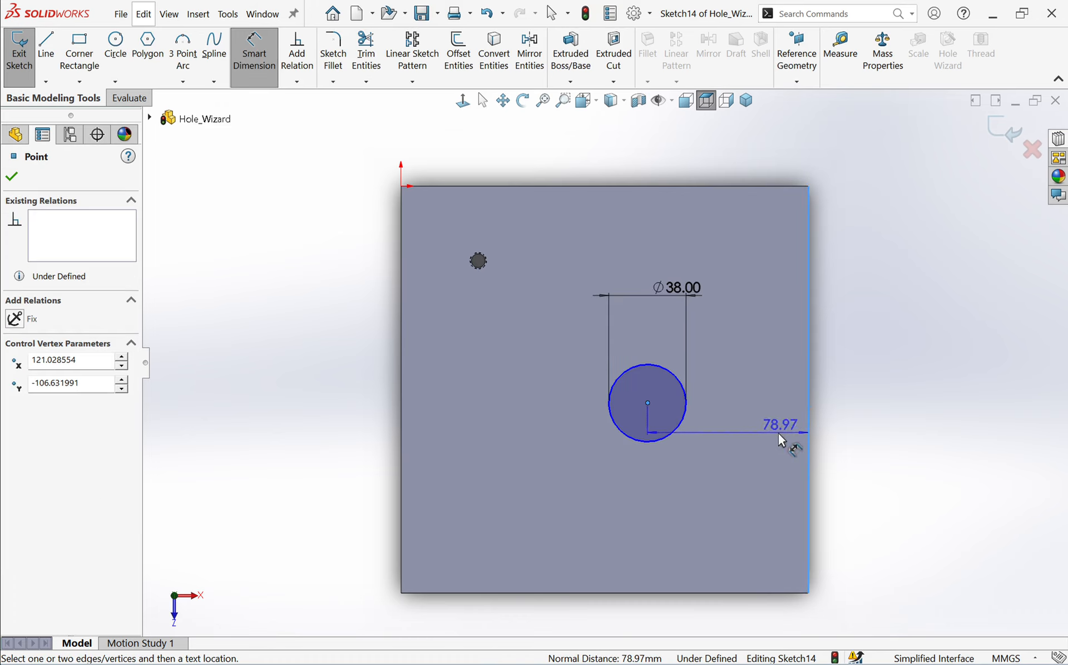
pyautogui.click(773, 435)
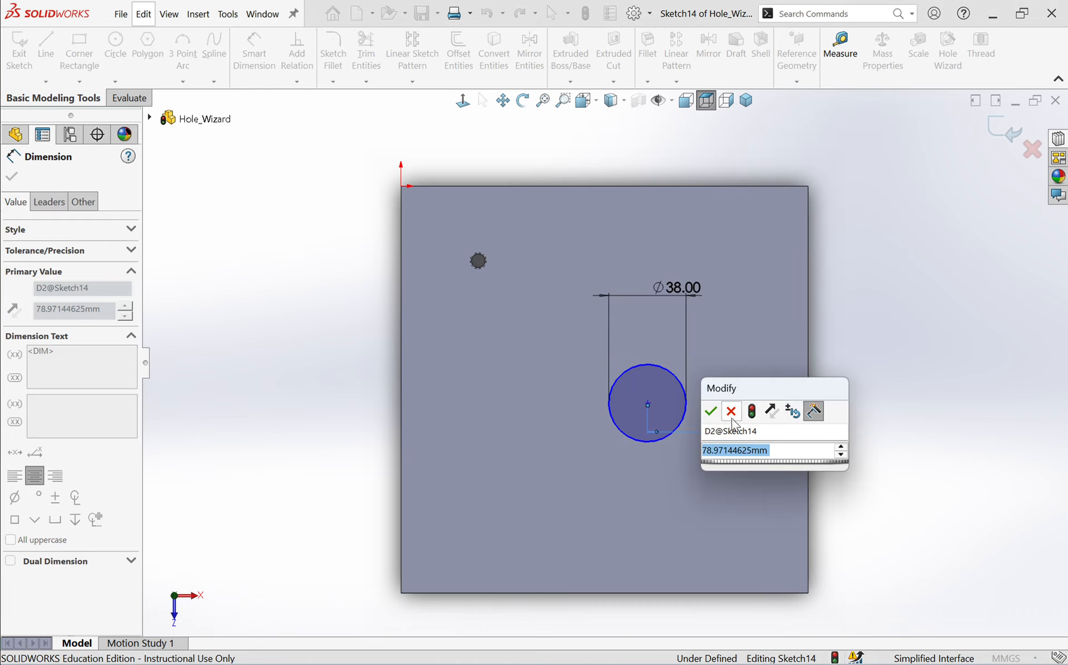
pyautogui.click(731, 412)
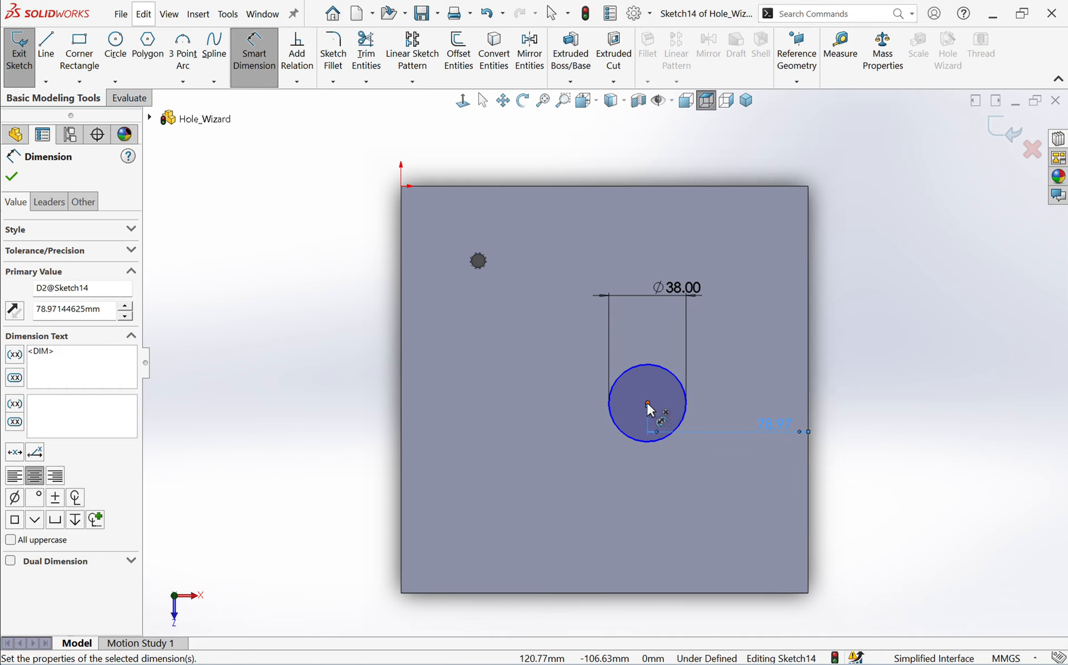
pyautogui.click(647, 404)
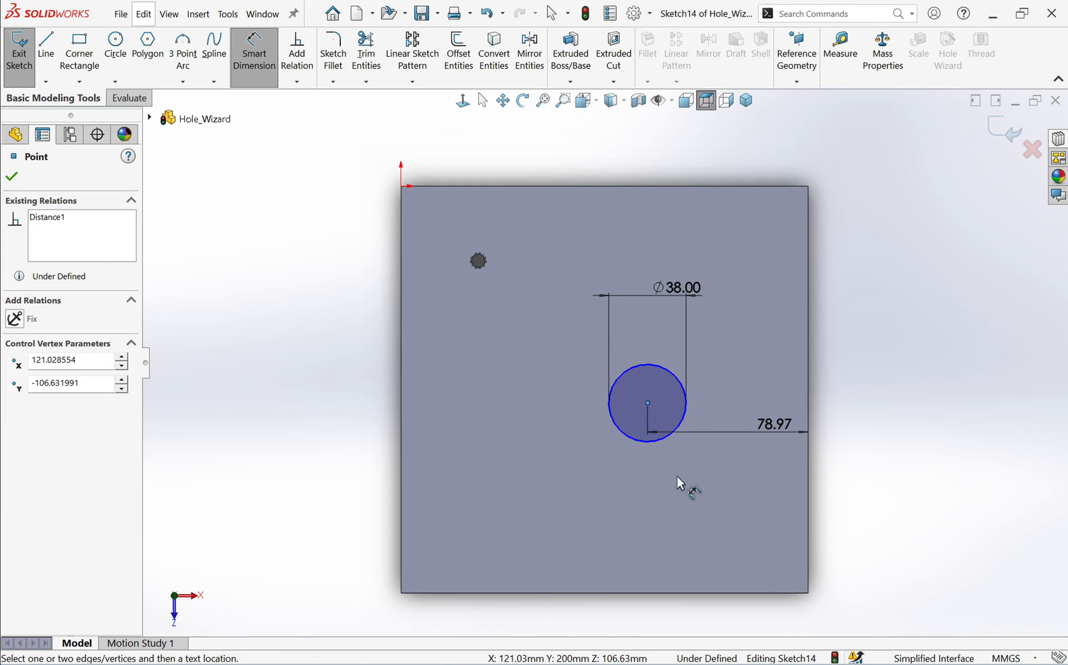
pyautogui.click(667, 593)
pyautogui.click(650, 546)
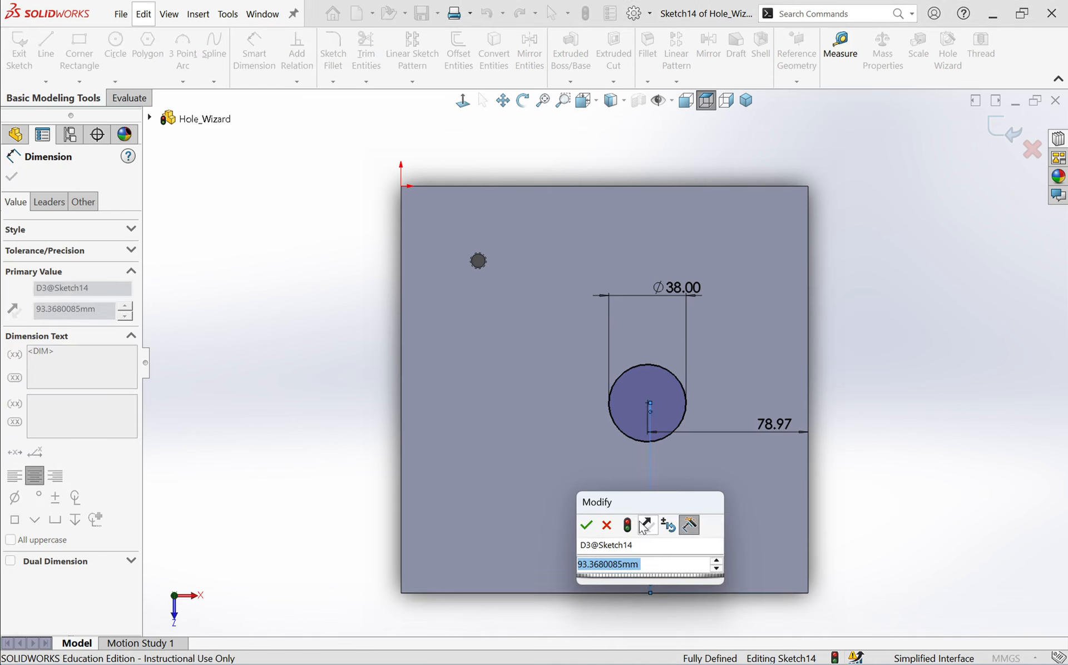
pyautogui.click(589, 523)
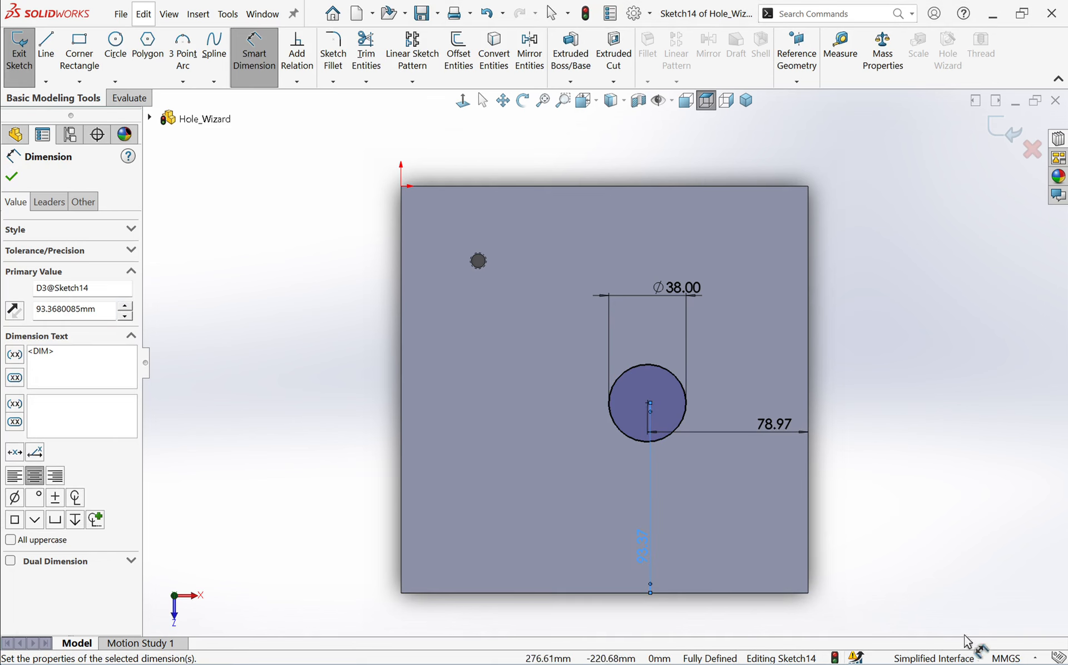
pyautogui.click(1000, 131)
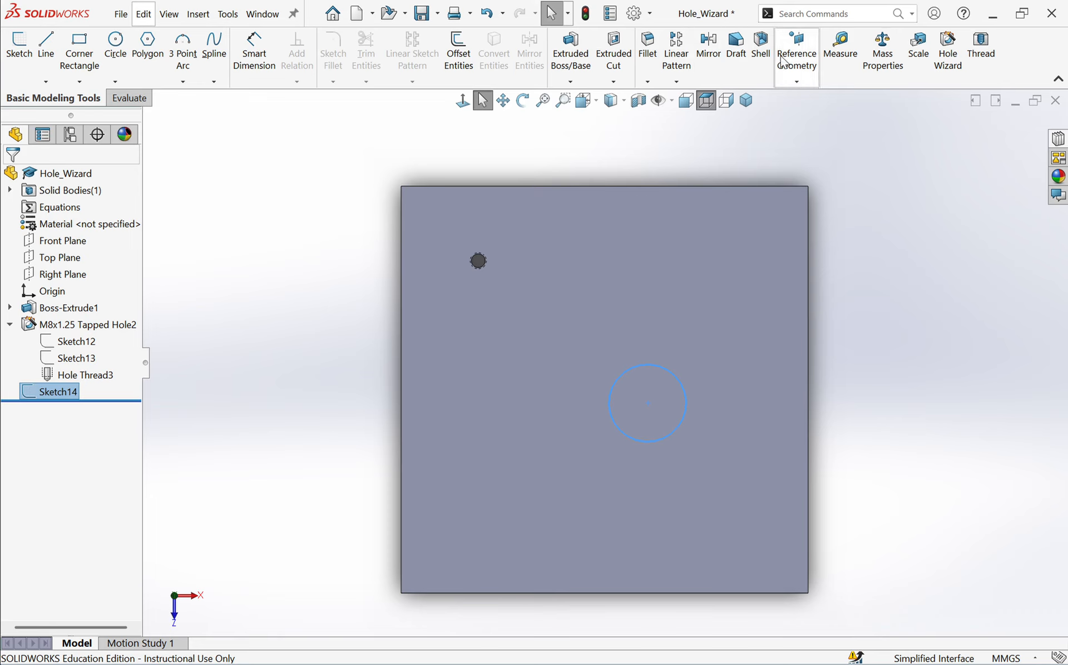
# Cut the circle into the block as a blind extruded cut 18 mm deep
pyautogui.click(616, 53)
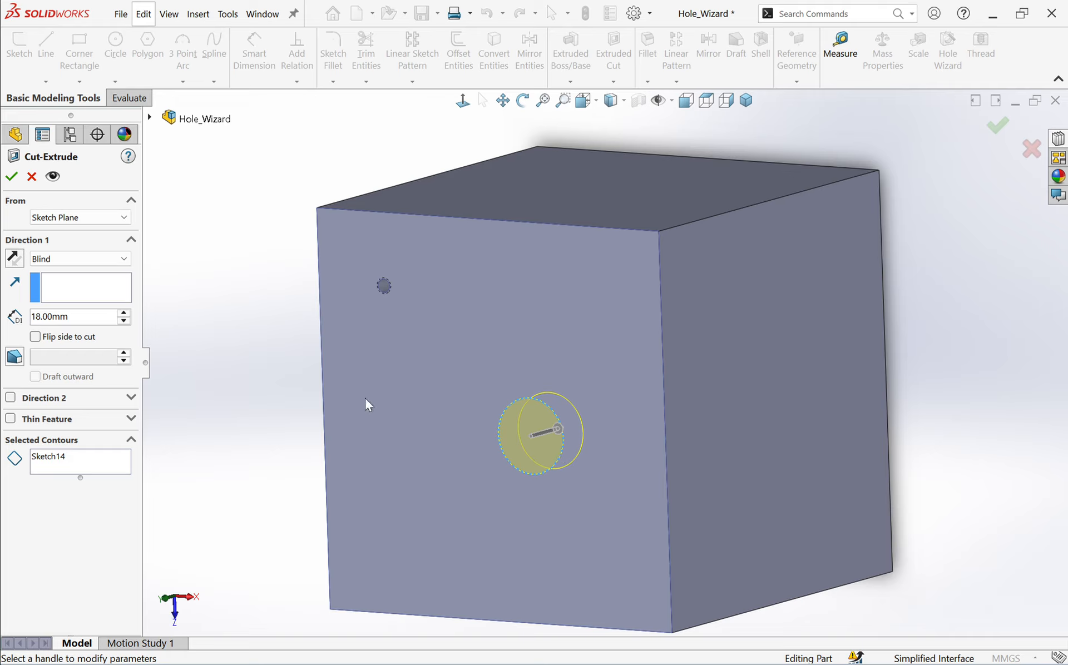
pyautogui.doubleClick(75, 318)
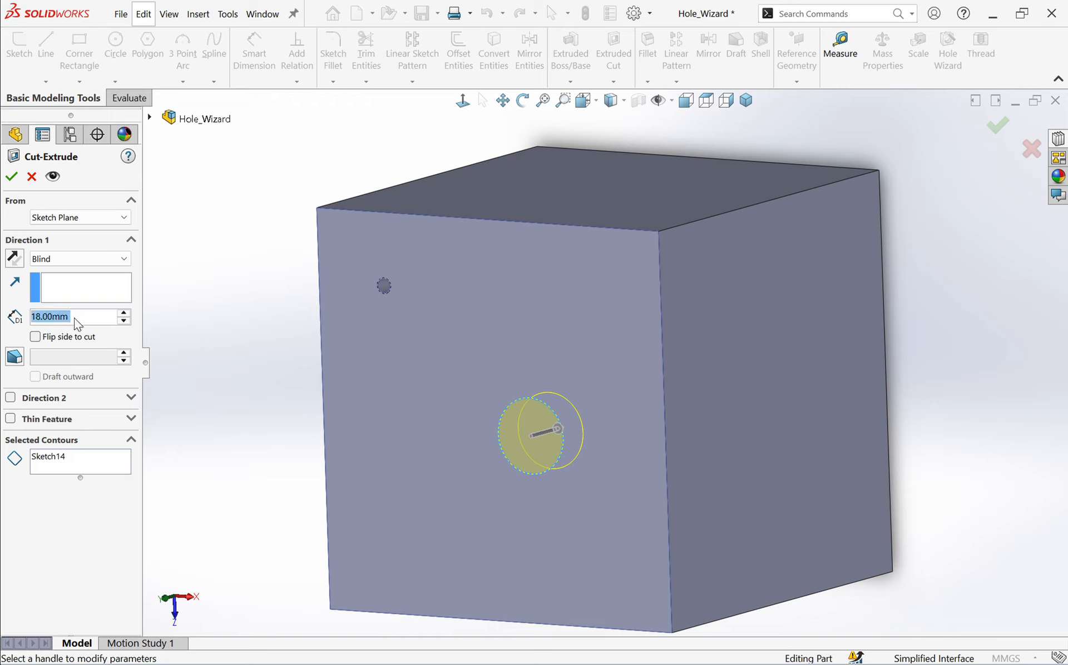
pyautogui.click(11, 176)
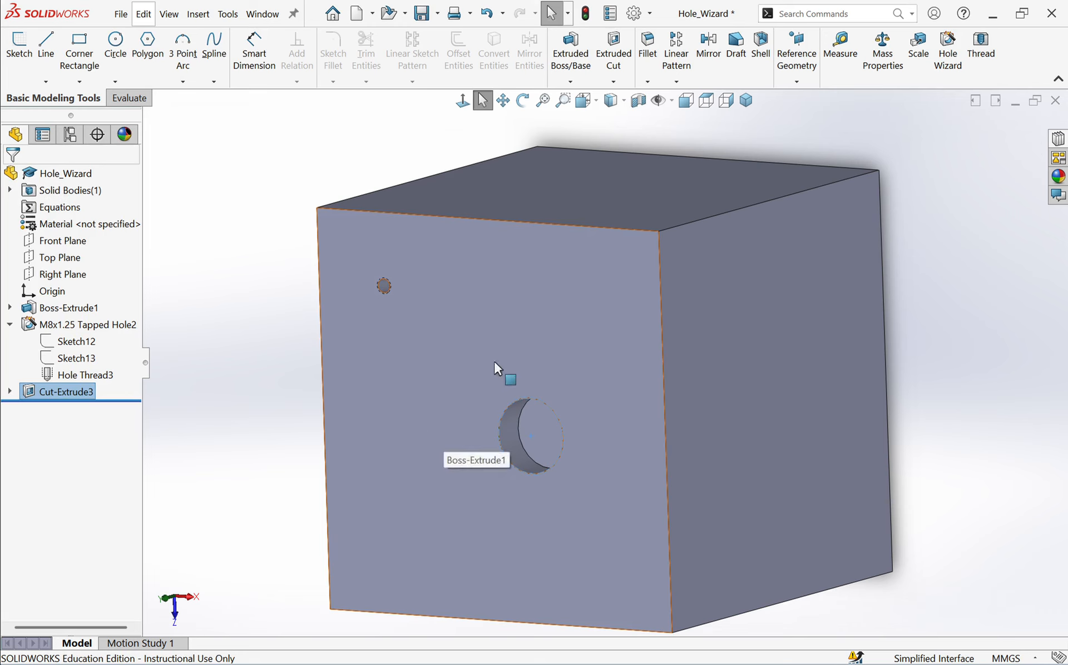
# Start a Thread on the large hole's rim edge, starting at the block's holed face and ending up to the hole's cylindrical wall
pyautogui.click(976, 47)
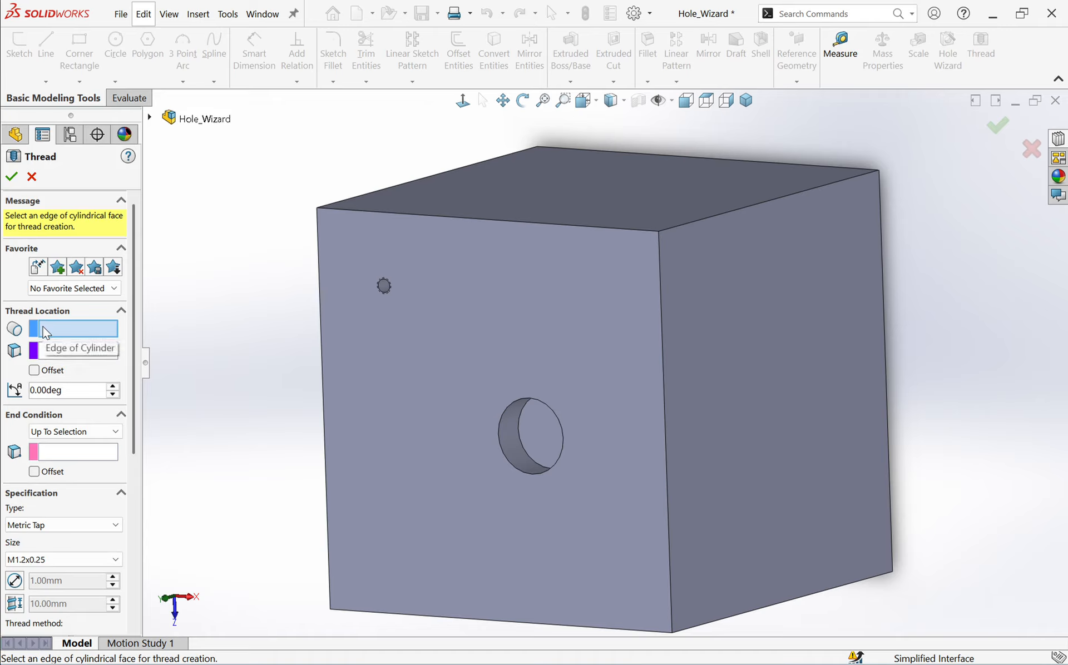
pyautogui.click(560, 426)
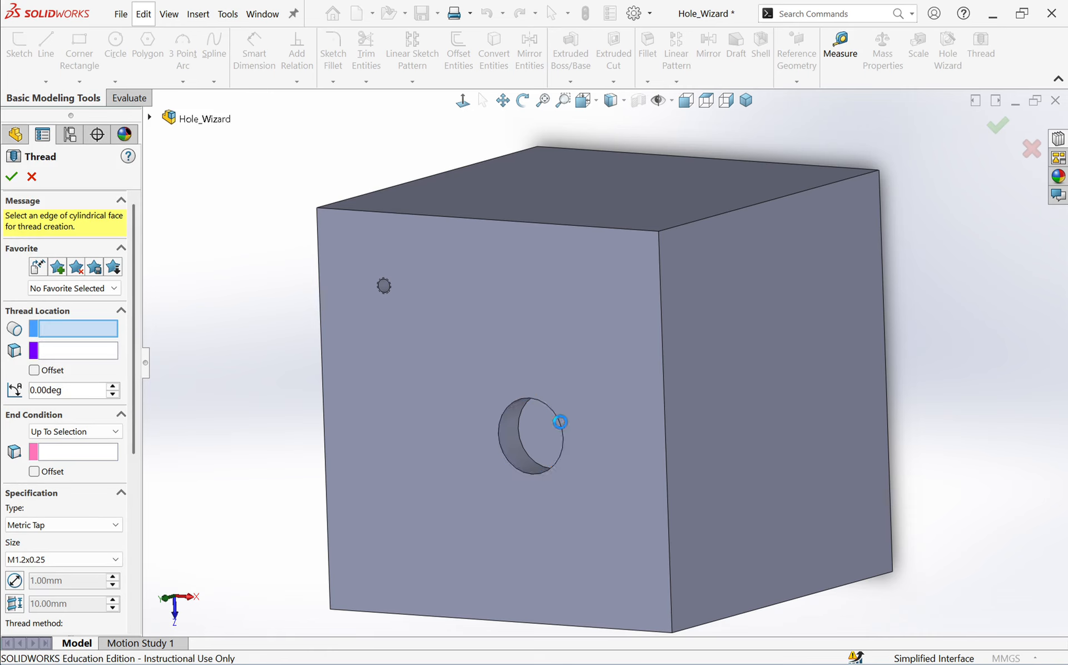
pyautogui.click(12, 177)
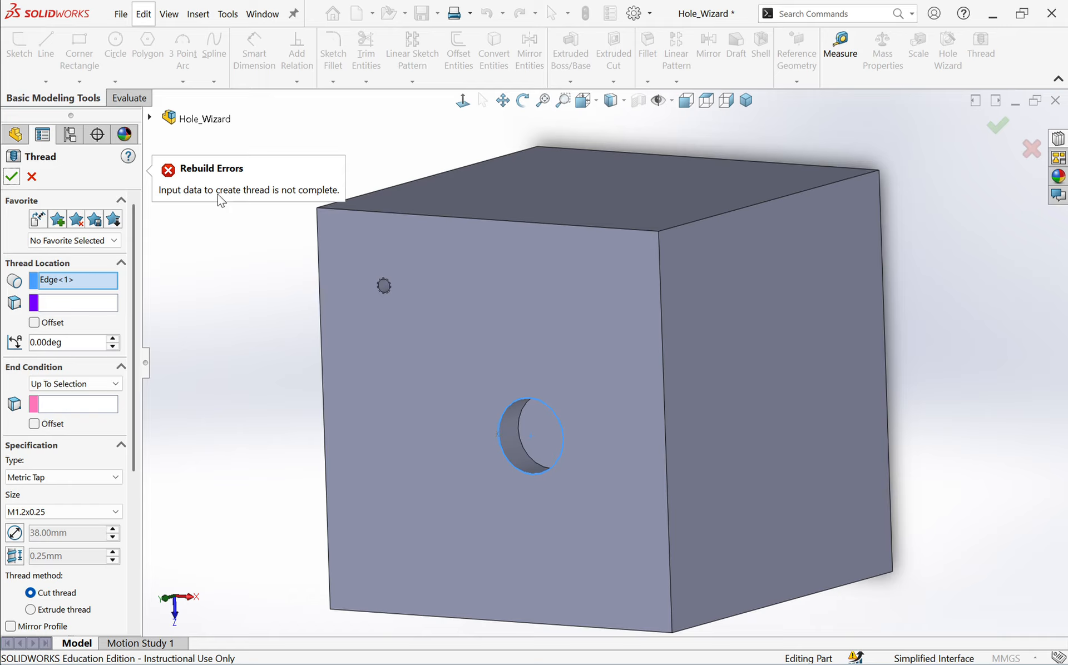
pyautogui.click(60, 305)
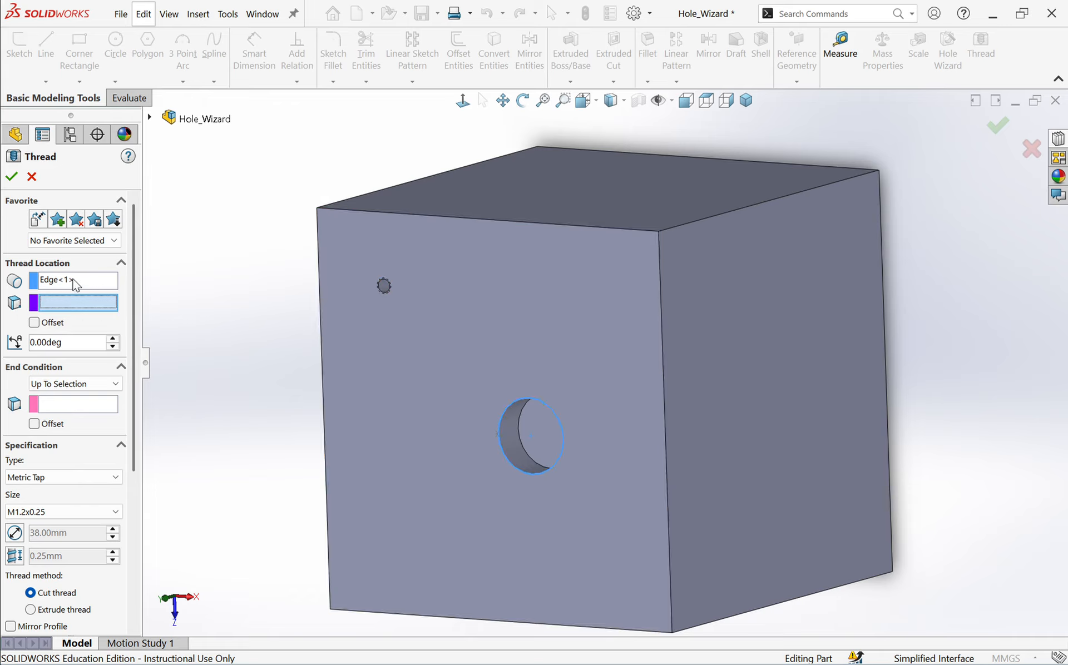
pyautogui.click(560, 496)
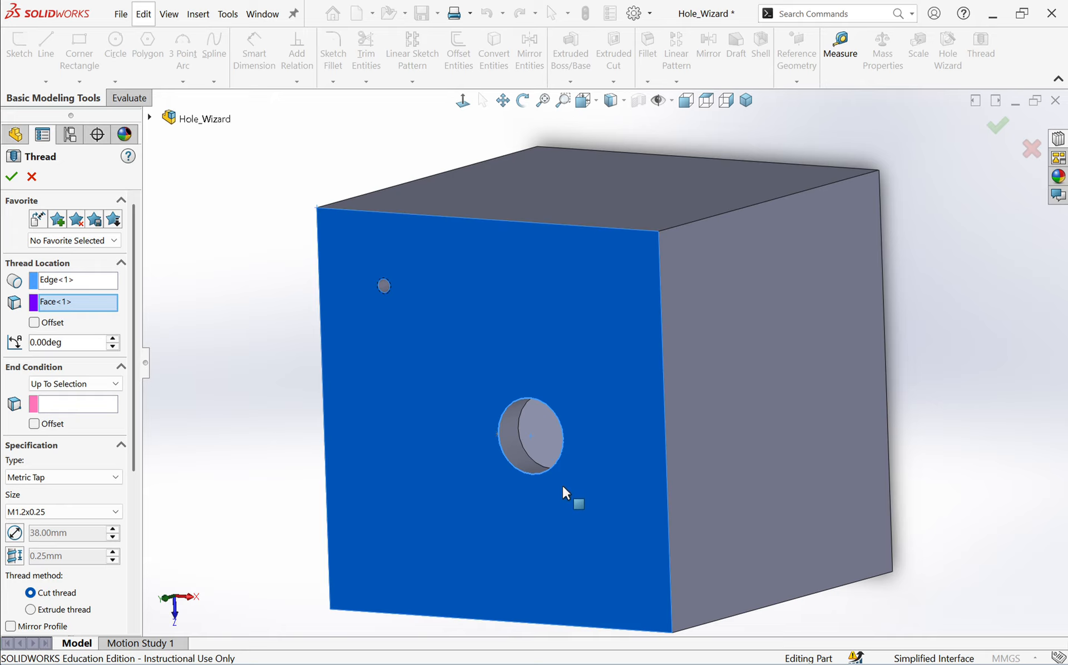
pyautogui.click(84, 405)
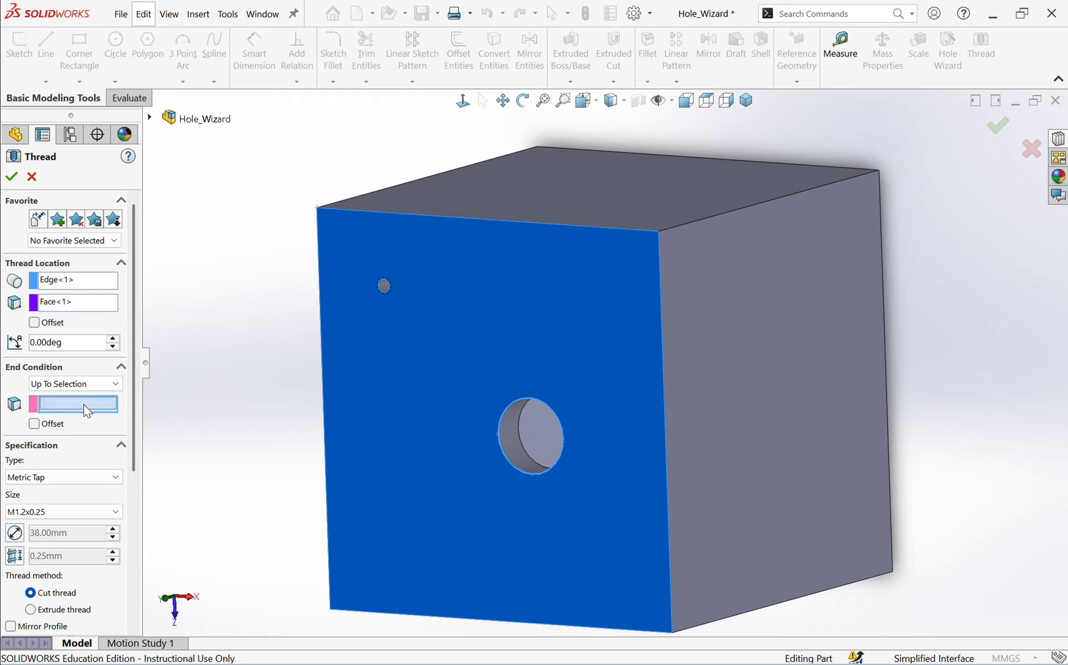
pyautogui.click(545, 431)
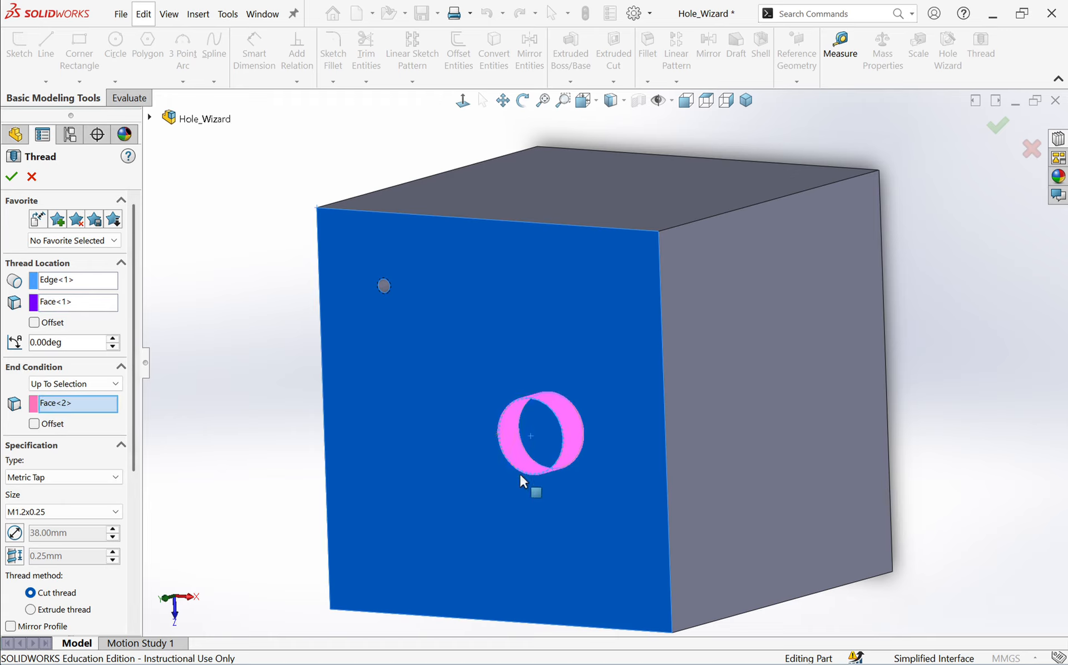
# Override the thread's diameter and pitch, keeping the diameter at 38 mm and setting the pitch to 2 mm
pyautogui.moveTo(519, 476); pyautogui.dragTo(522, 432, button='middle')
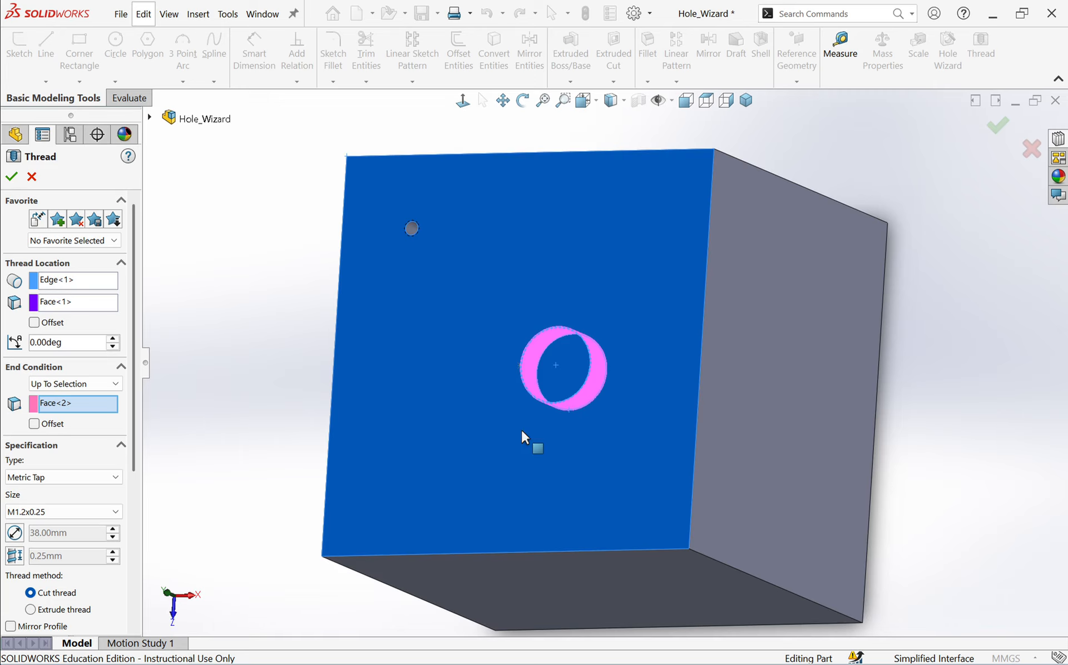
pyautogui.scroll(3, 575, 316)
pyautogui.scroll(-8, 575, 318)
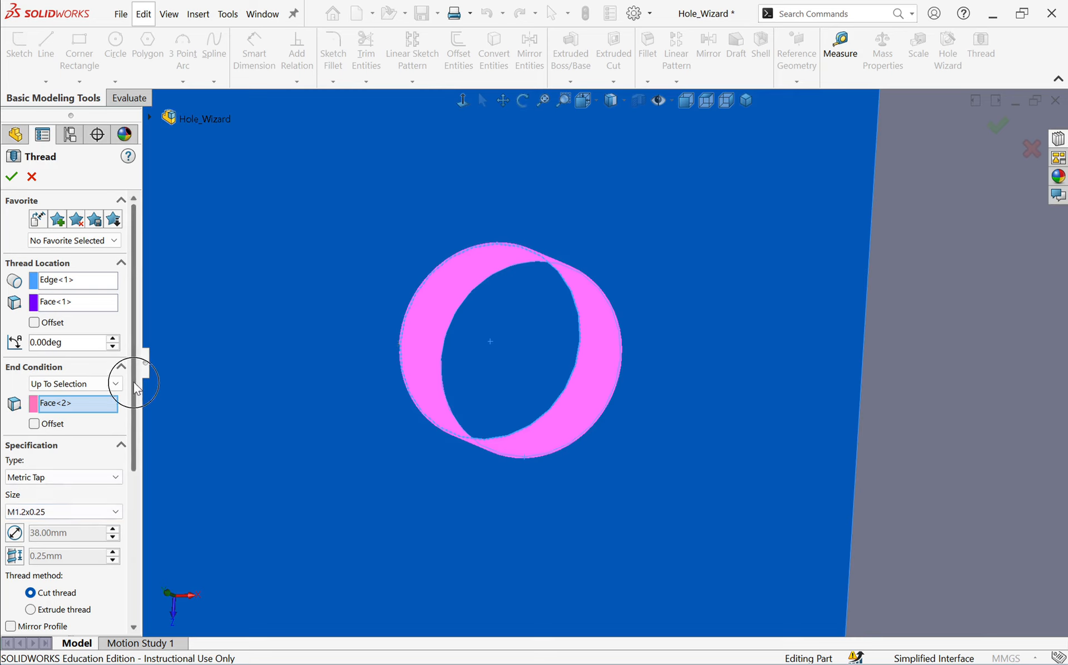
pyautogui.moveTo(134, 382); pyautogui.dragTo(132, 448)
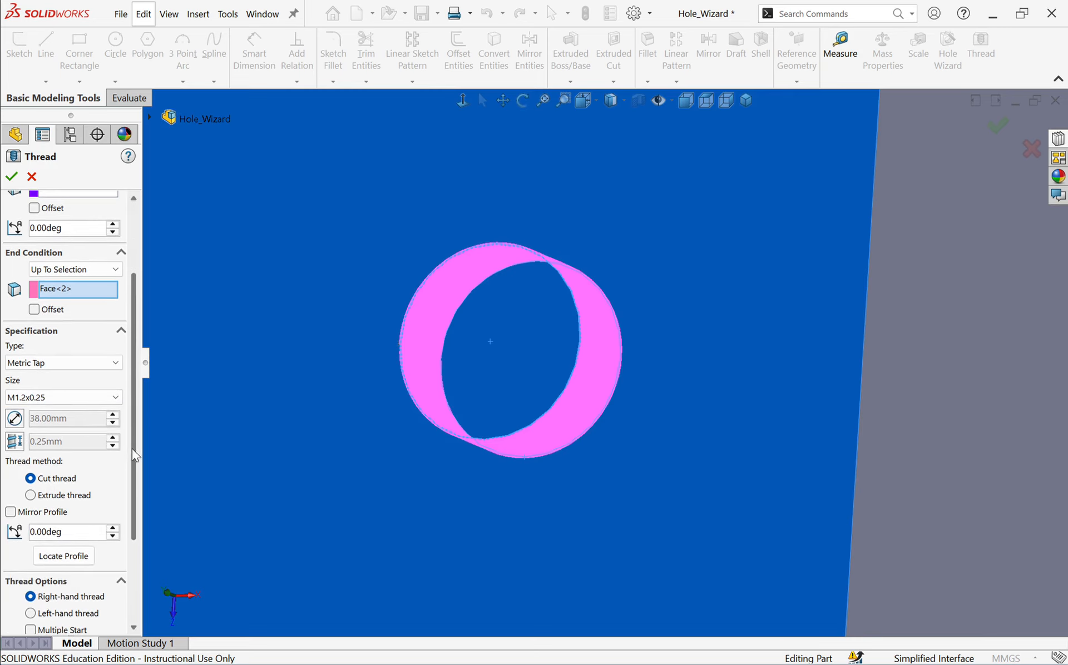
pyautogui.click(14, 419)
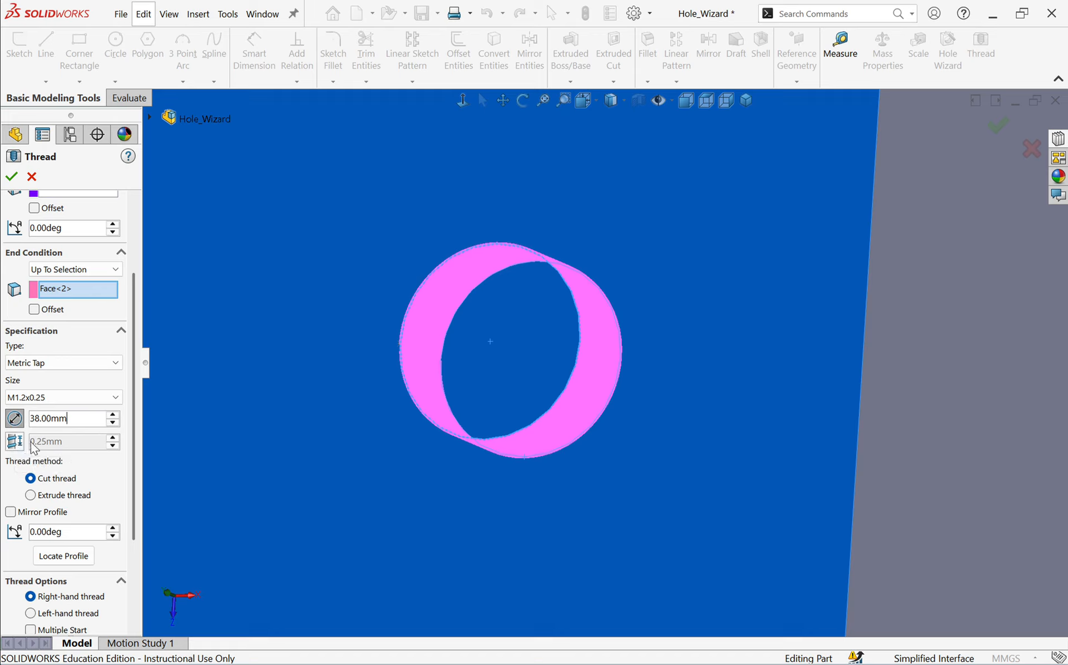
pyautogui.click(16, 443)
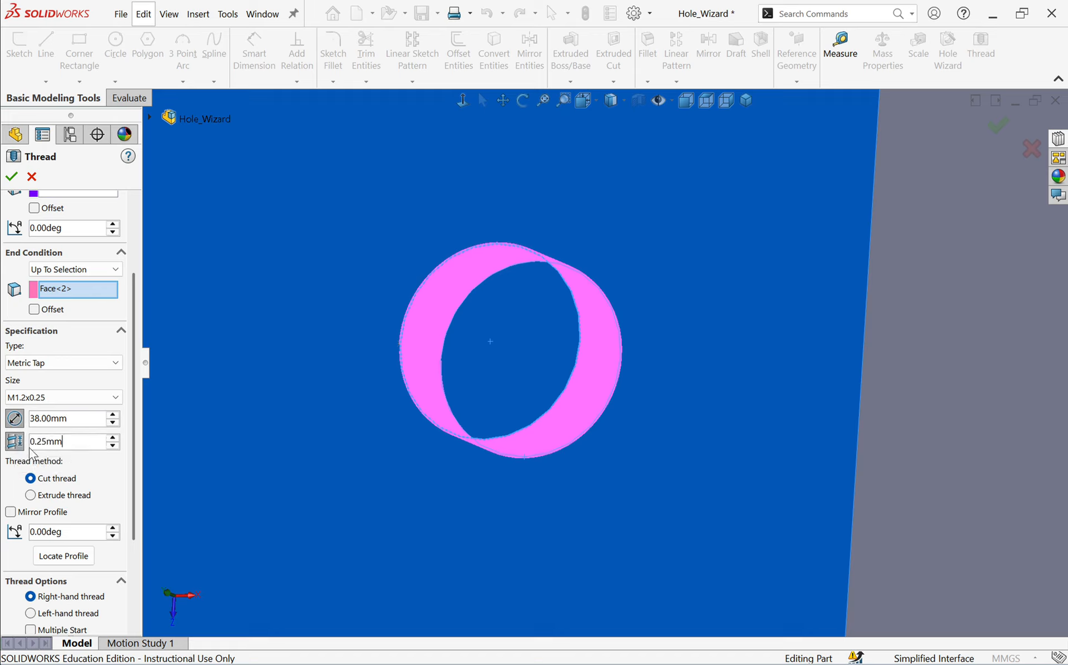
pyautogui.doubleClick(82, 444)
pyautogui.write('2')
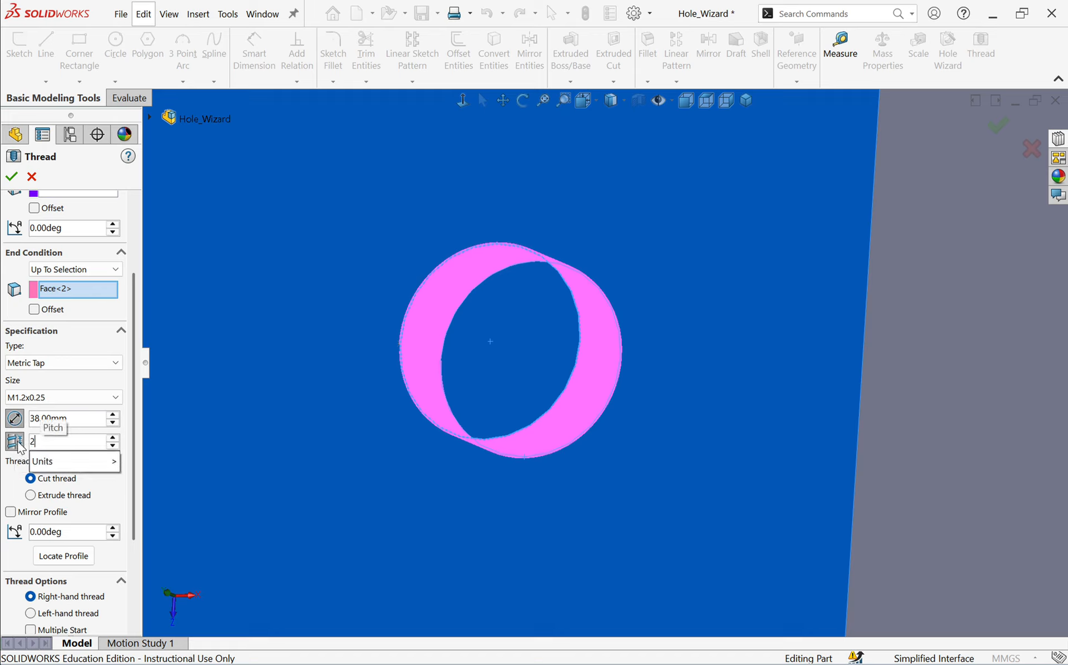
pyautogui.press('Return')
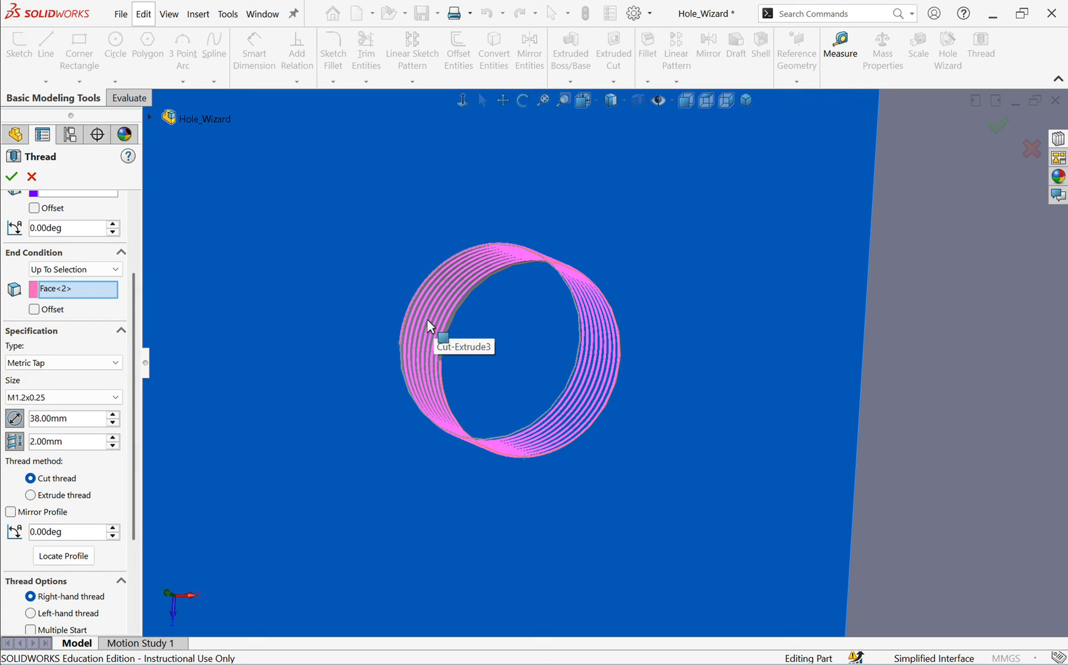
# Try thread pitches of 12 mm and 22 mm, and return the pitch to 2 mm
pyautogui.click(113, 437)
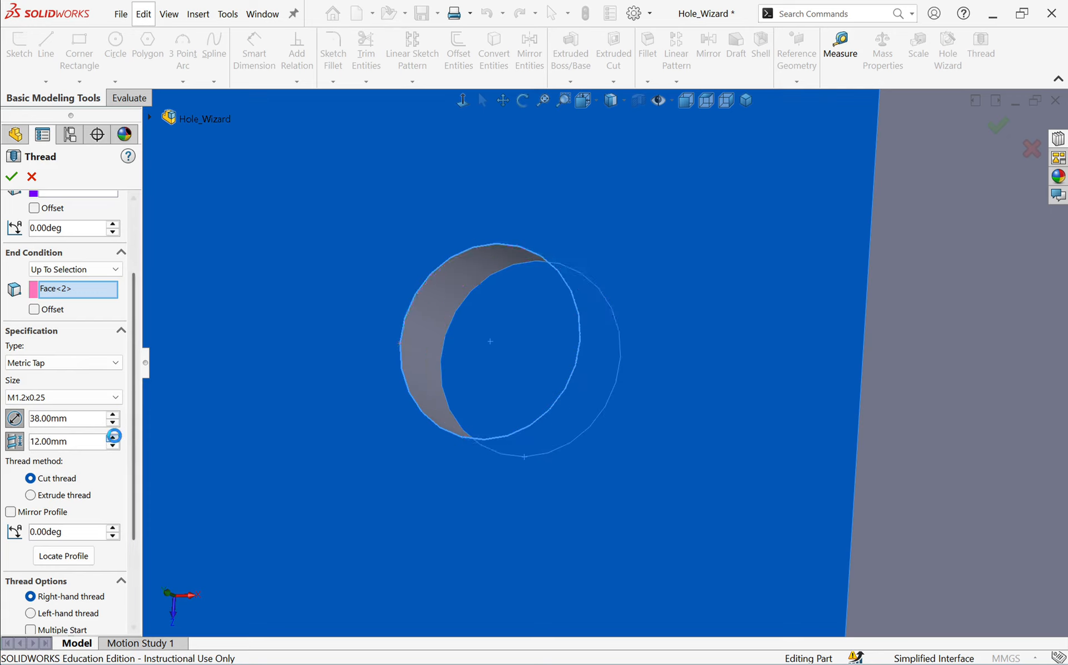
pyautogui.click(113, 437)
pyautogui.click(115, 446)
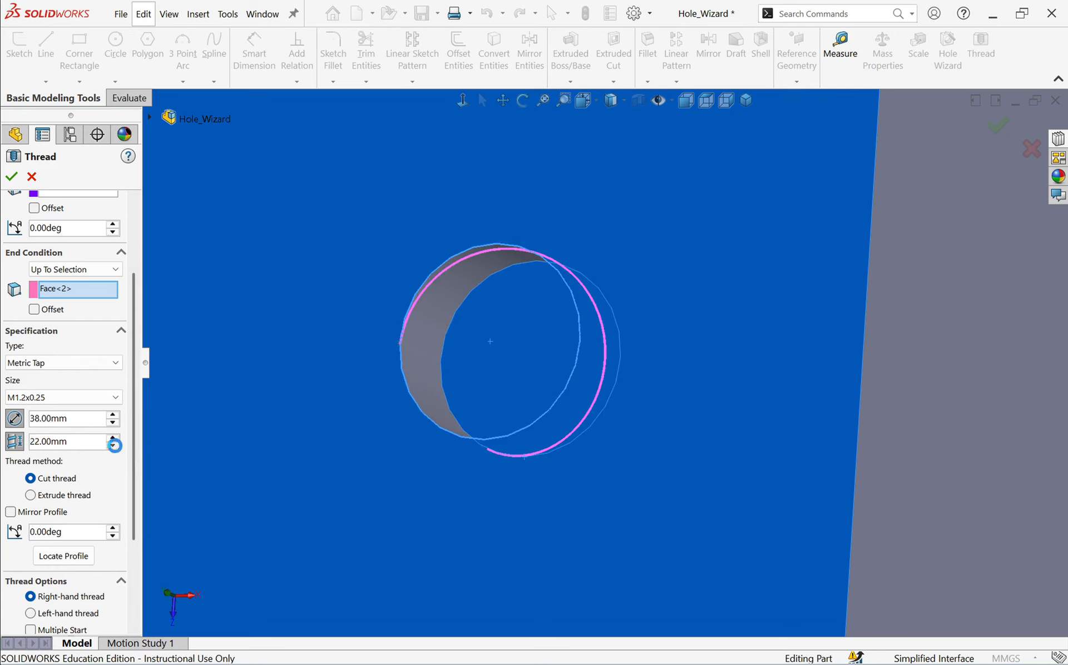
pyautogui.click(115, 447)
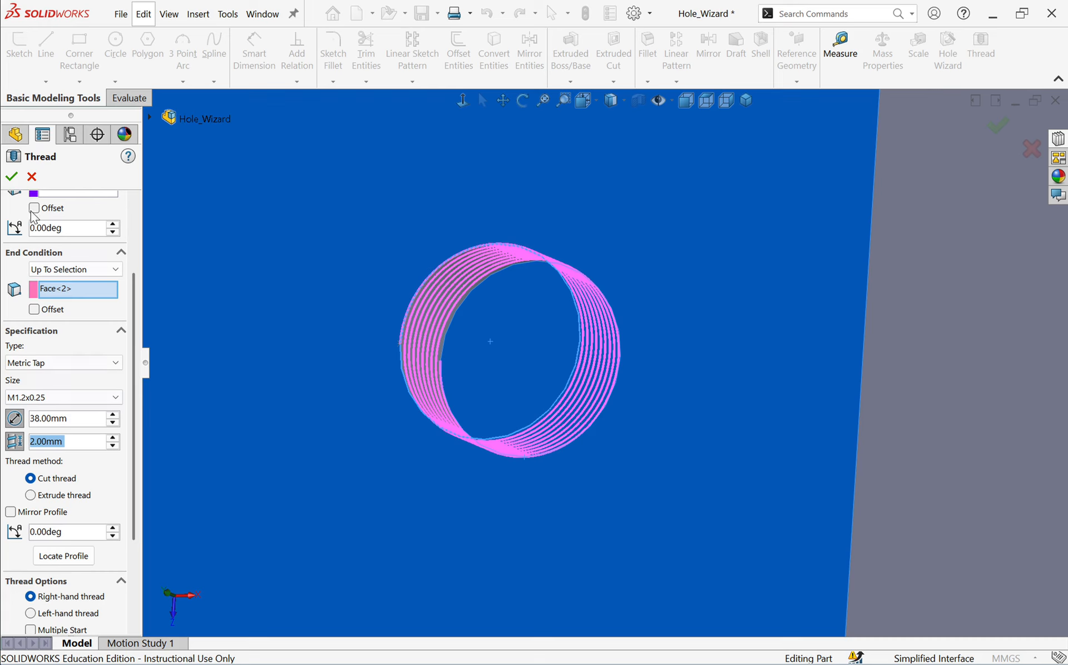
# Accept the cut thread in the large hole and save the part
pyautogui.click(10, 177)
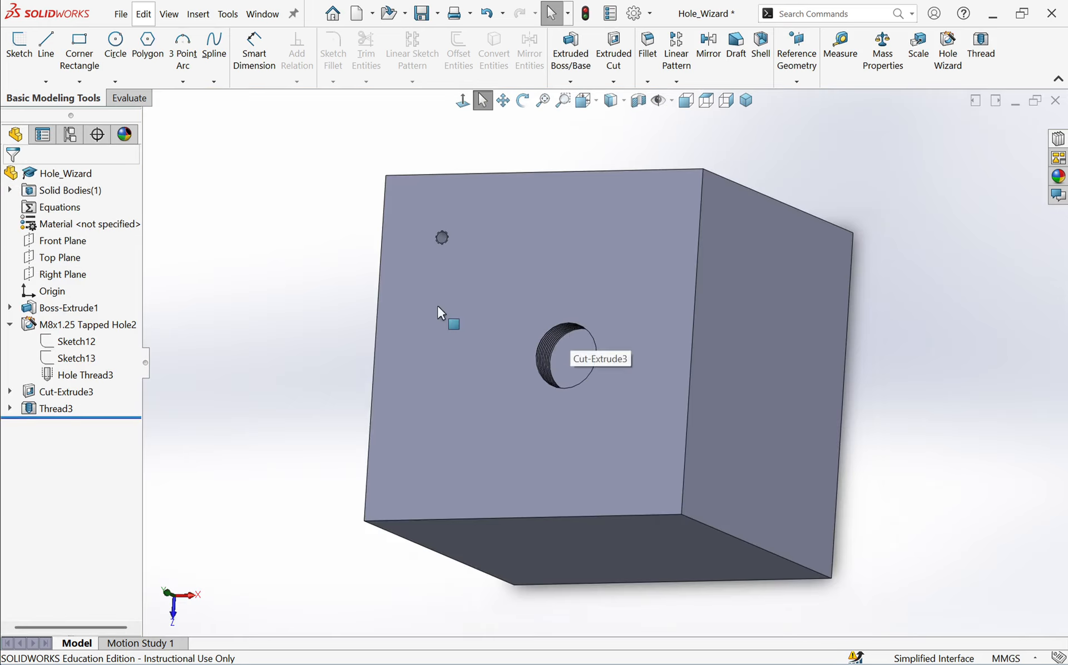
pyautogui.moveTo(438, 307); pyautogui.dragTo(459, 268, button='middle')
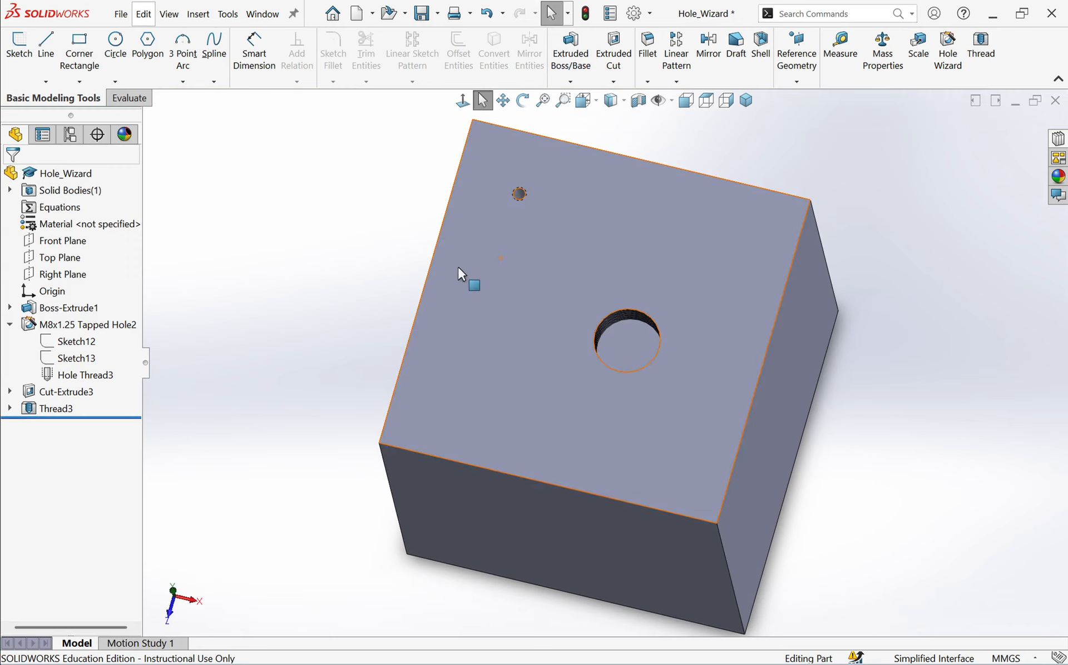
pyautogui.hotkey('ctrl', 's')
pyautogui.click(499, 282)
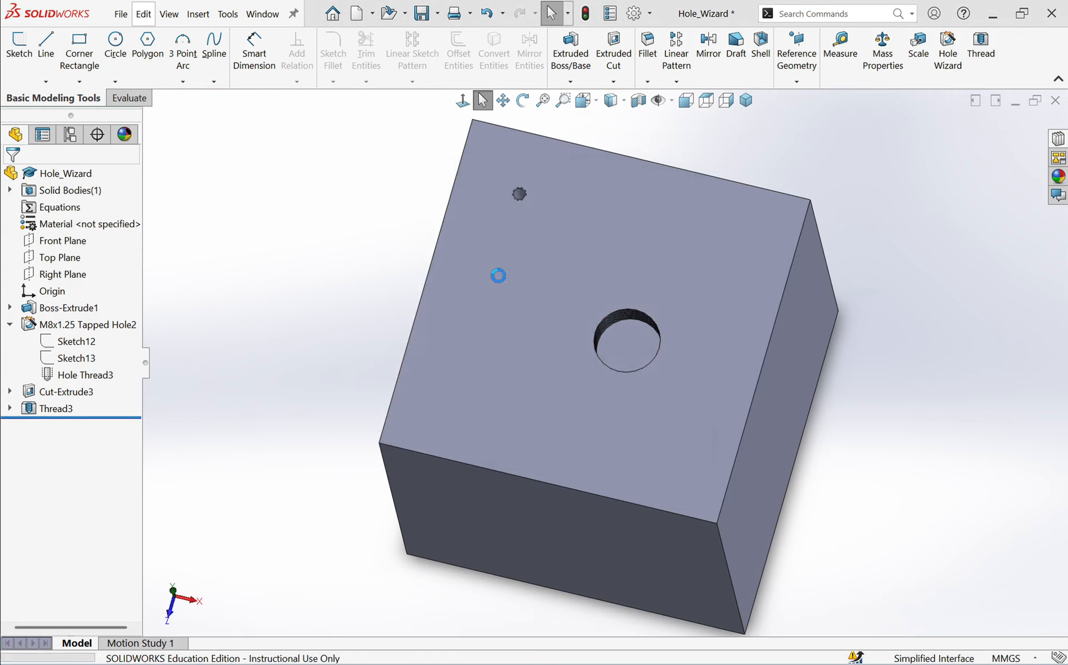